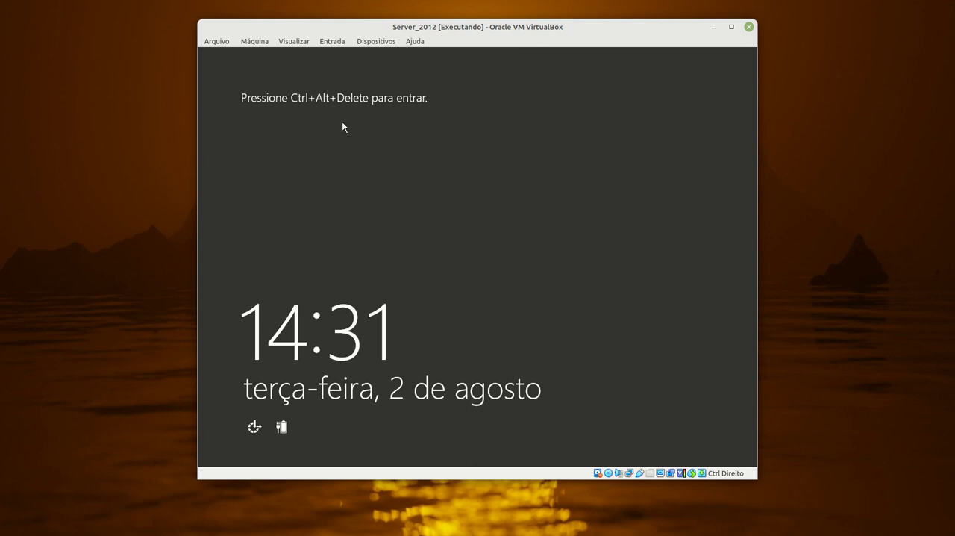
Review the Server_2012 virtual machine's general, motherboard, processor and virtual disk settings, and close its configuration
{"action": "left_click", "coordinate": [252, 42]}
{"action": "left_click", "coordinate": [293, 53]}
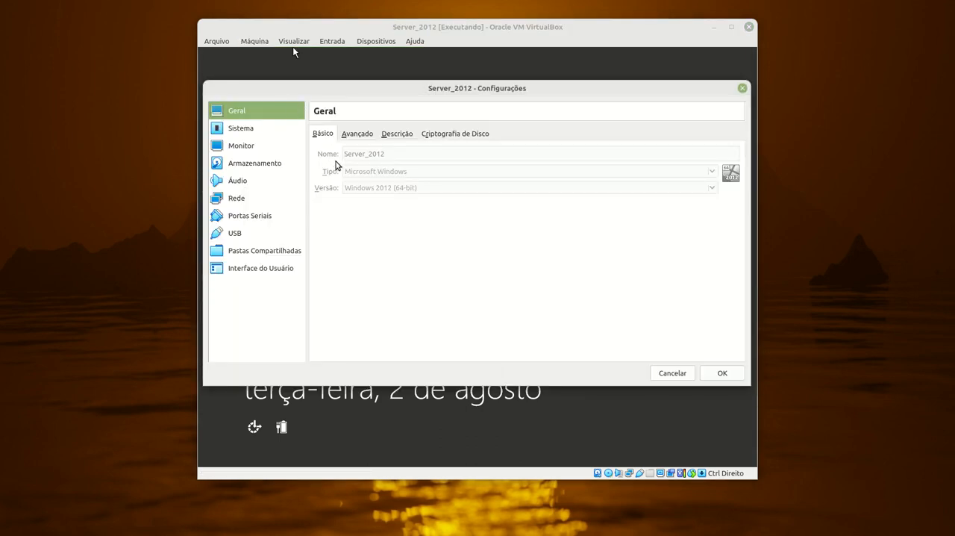
{"action": "left_click", "coordinate": [255, 131]}
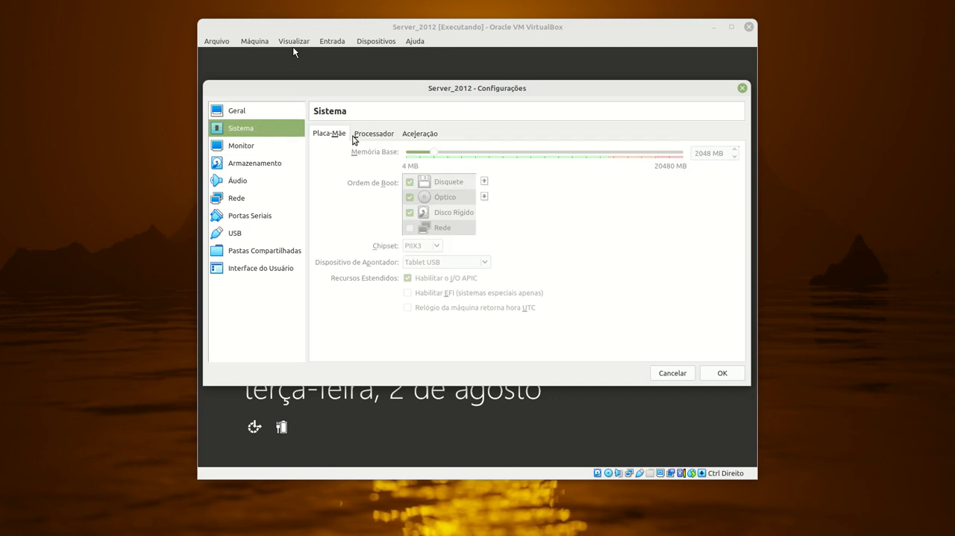
{"action": "left_click", "coordinate": [356, 139]}
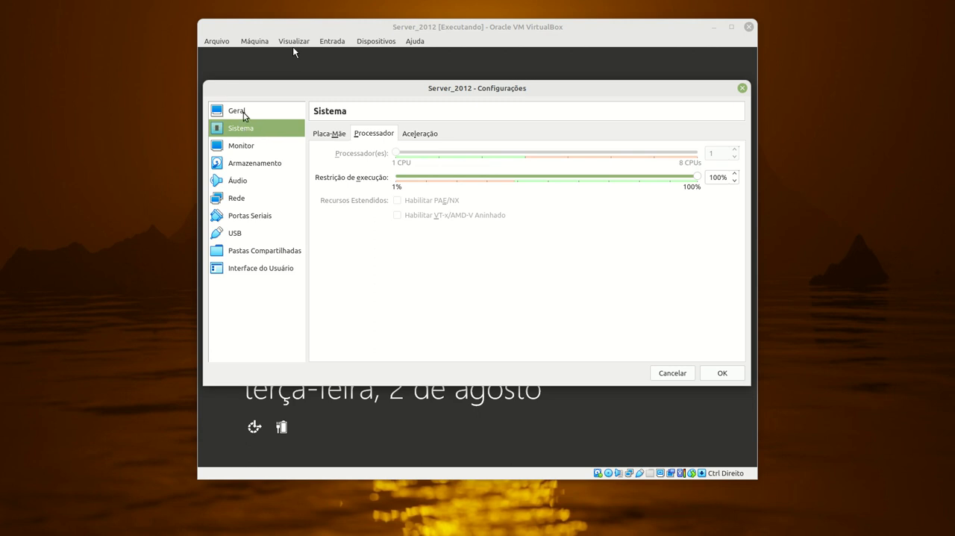
{"action": "left_click", "coordinate": [324, 138]}
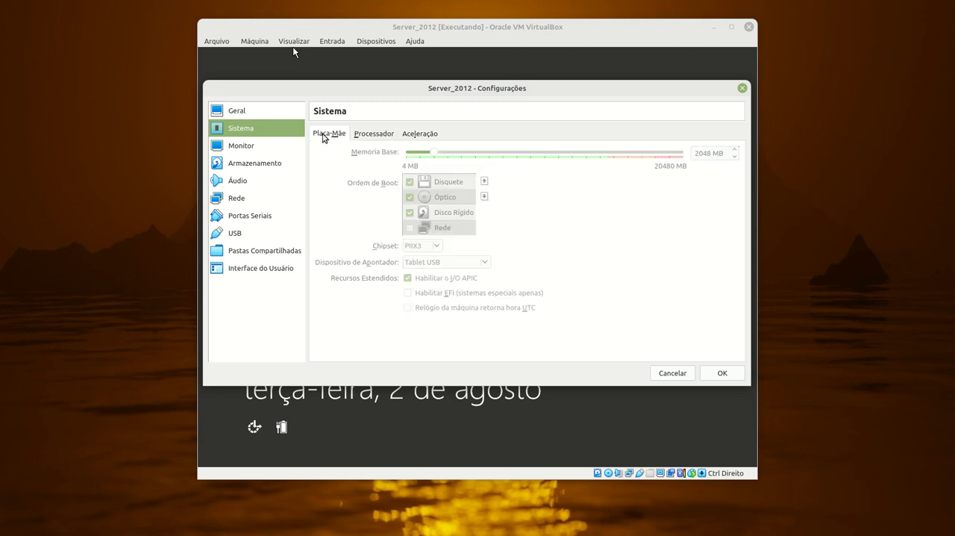
{"action": "left_click", "coordinate": [263, 167]}
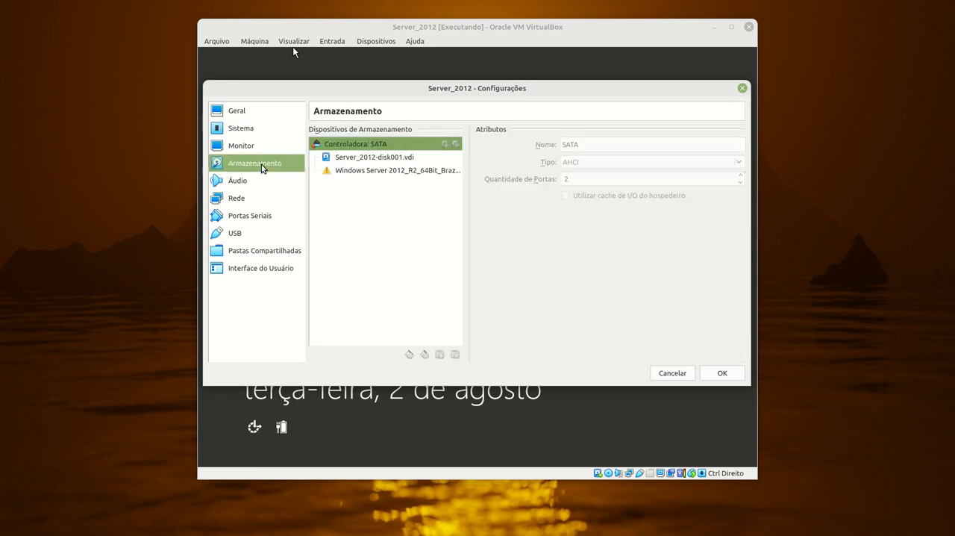
{"action": "left_click", "coordinate": [357, 162]}
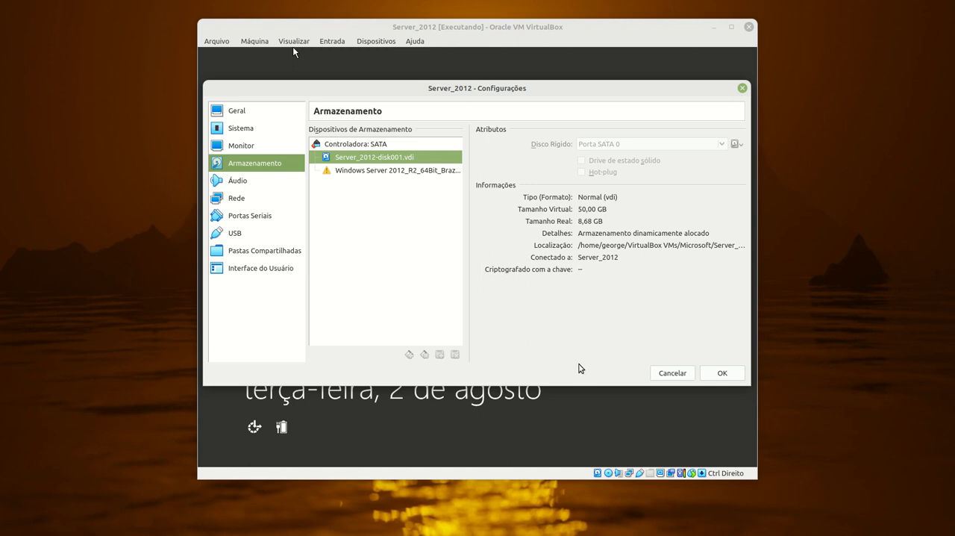
{"action": "left_click", "coordinate": [706, 381]}
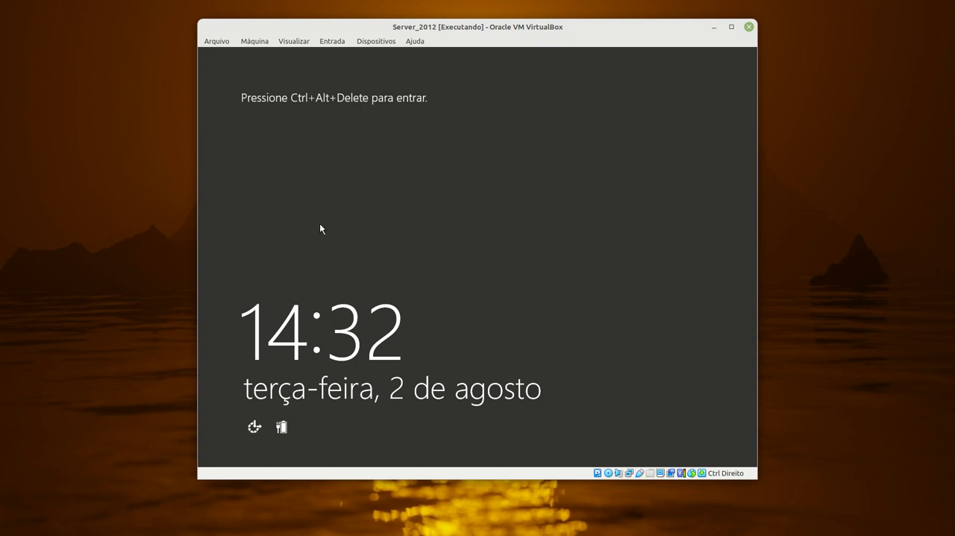
Send the Ctrl-Alt-Del sequence to the virtual machine and sign in as Administrador with the account password
{"action": "left_click", "coordinate": [343, 46]}
{"action": "mouse_move", "coordinate": [334, 56]}
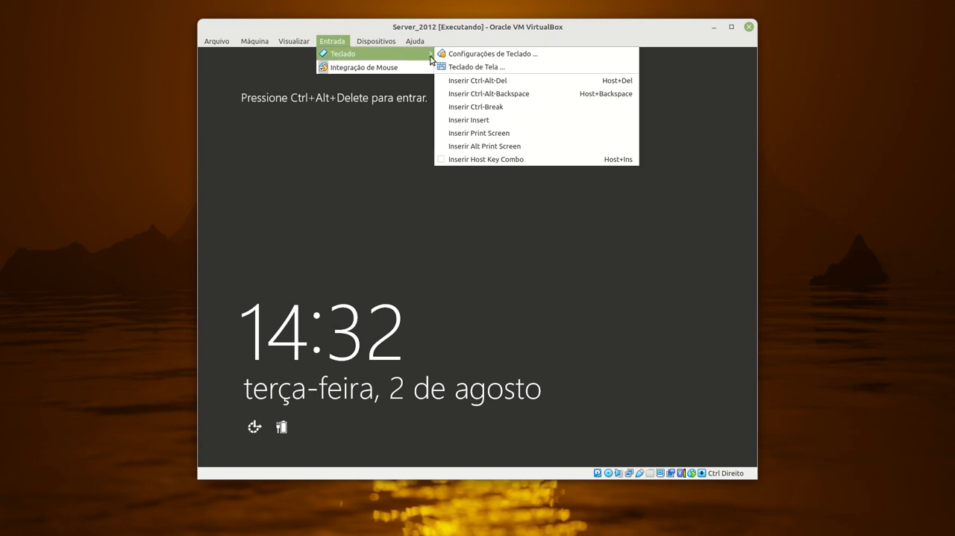
{"action": "left_click", "coordinate": [469, 82]}
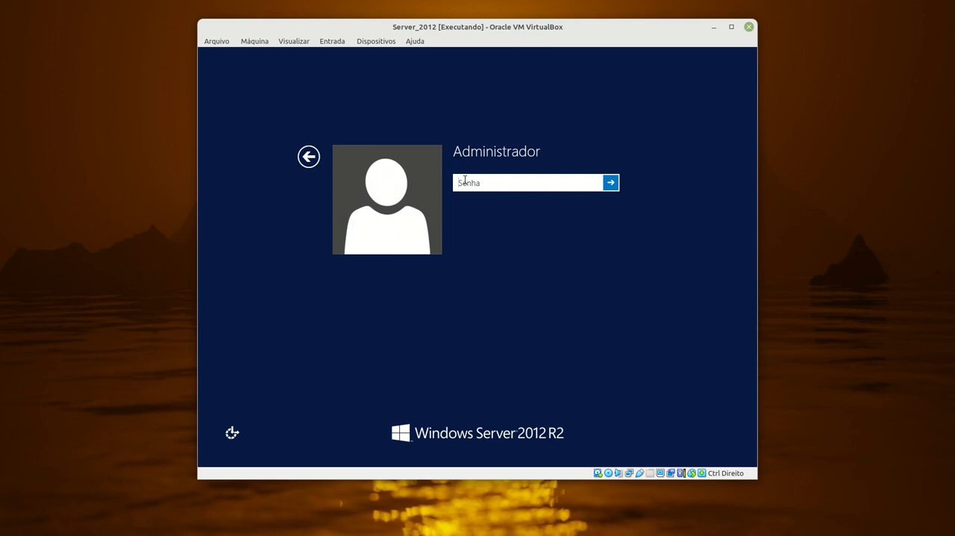
{"action": "type", "text": "••••••••••"}
{"action": "key", "text": "Return"}
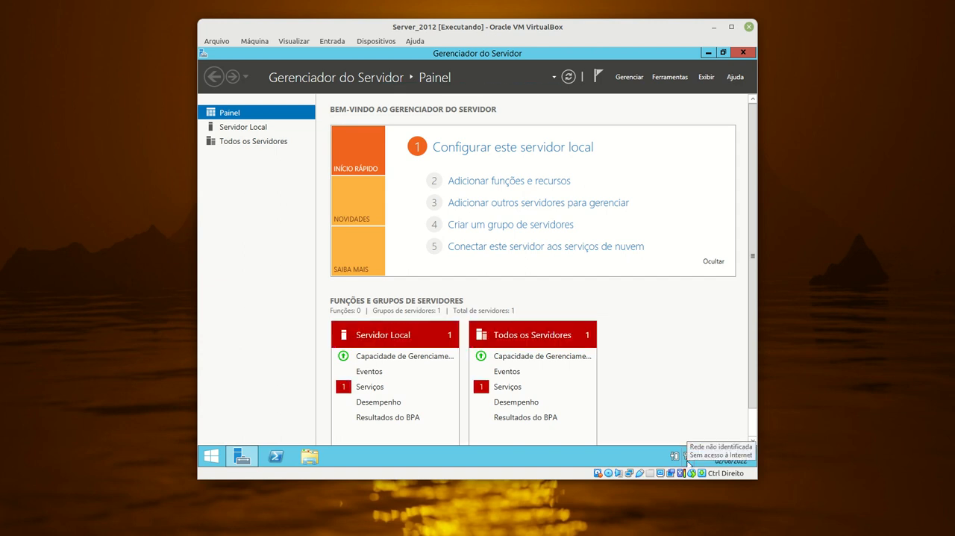
Open the TCP/IPv4 properties of the Ethernet adapter through the Network and Sharing Center
{"action": "right_click", "coordinate": [689, 460]}
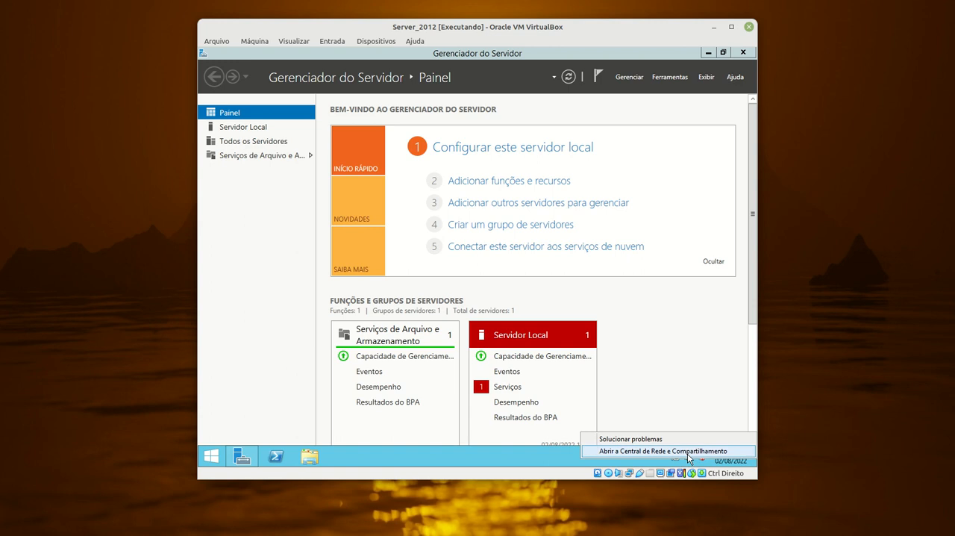
{"action": "left_click", "coordinate": [687, 452]}
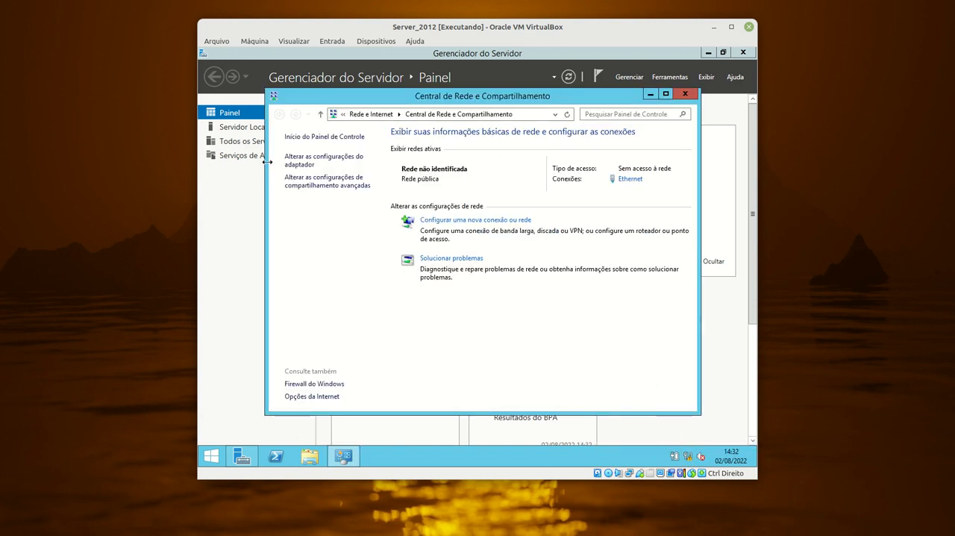
{"action": "left_click", "coordinate": [308, 163]}
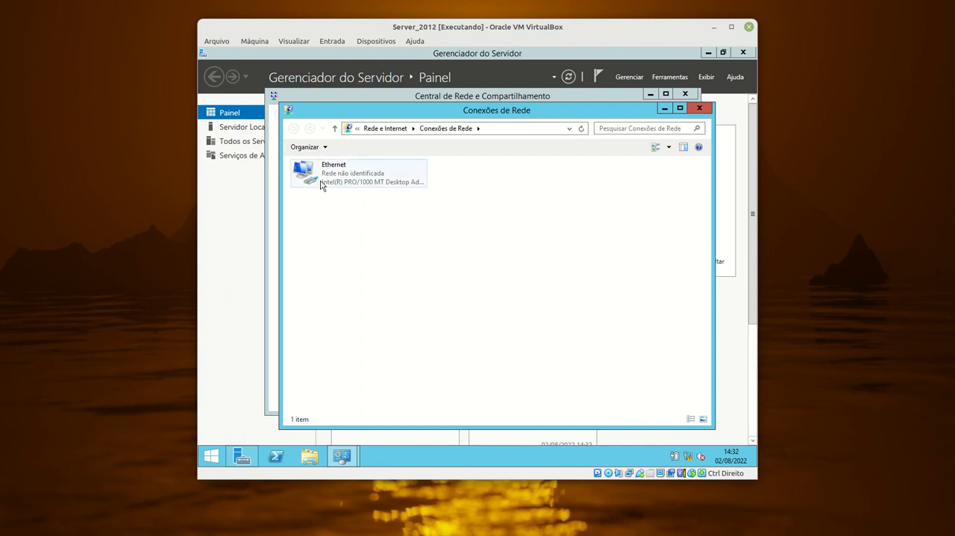
{"action": "right_click", "coordinate": [322, 174]}
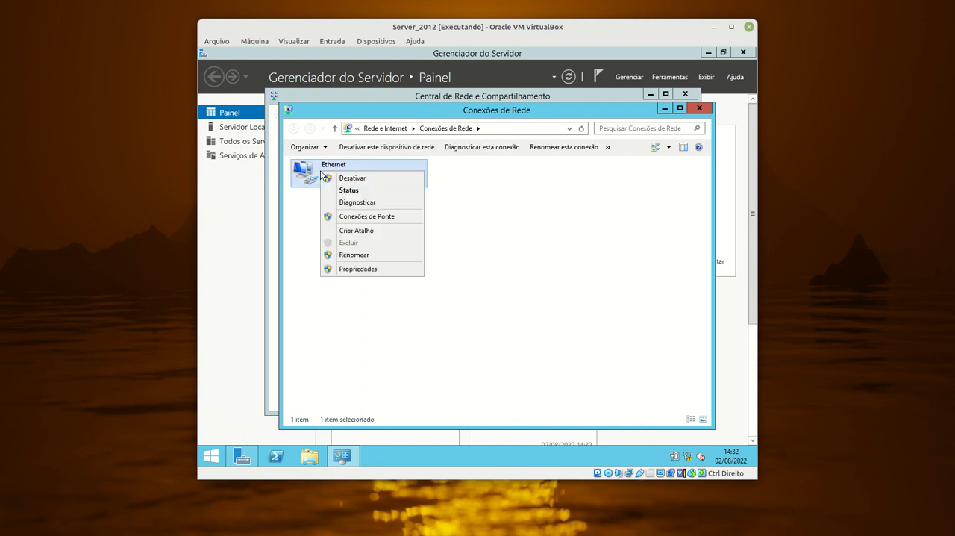
{"action": "left_click", "coordinate": [365, 268]}
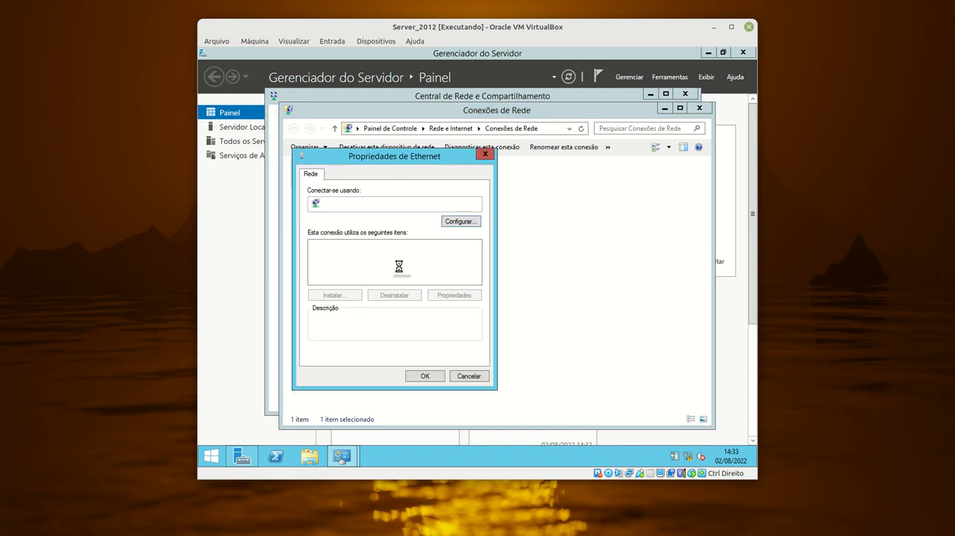
{"action": "left_click", "coordinate": [477, 271]}
{"action": "left_click", "coordinate": [477, 271]}
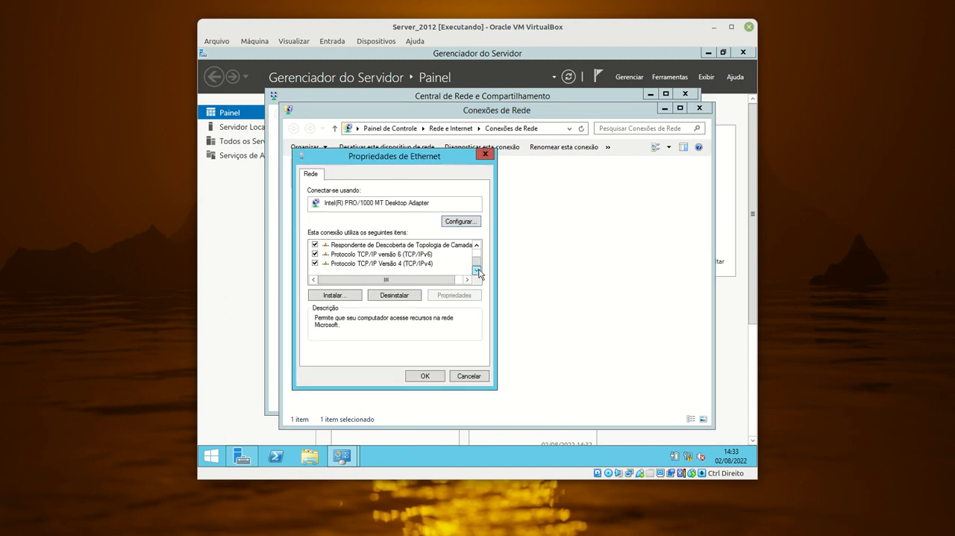
{"action": "left_click", "coordinate": [396, 264]}
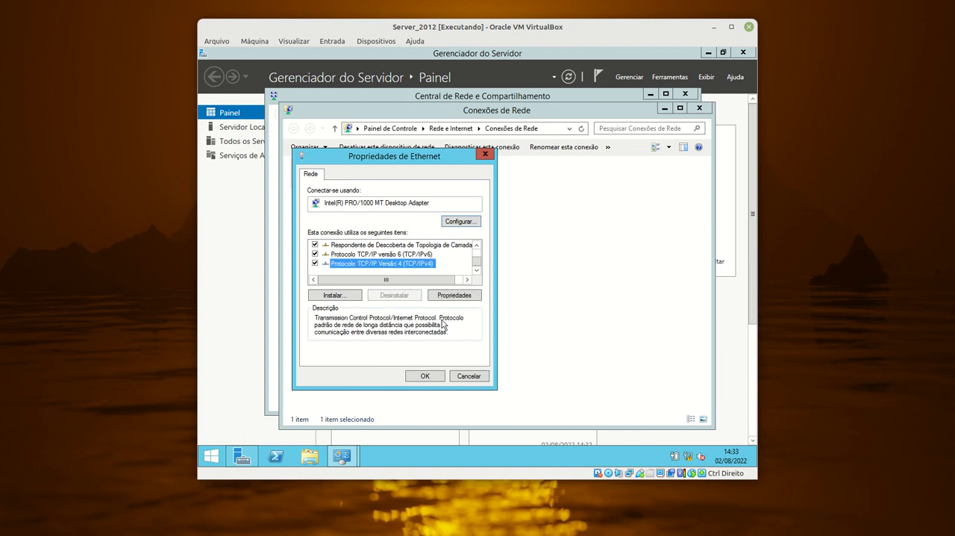
{"action": "left_click", "coordinate": [464, 297]}
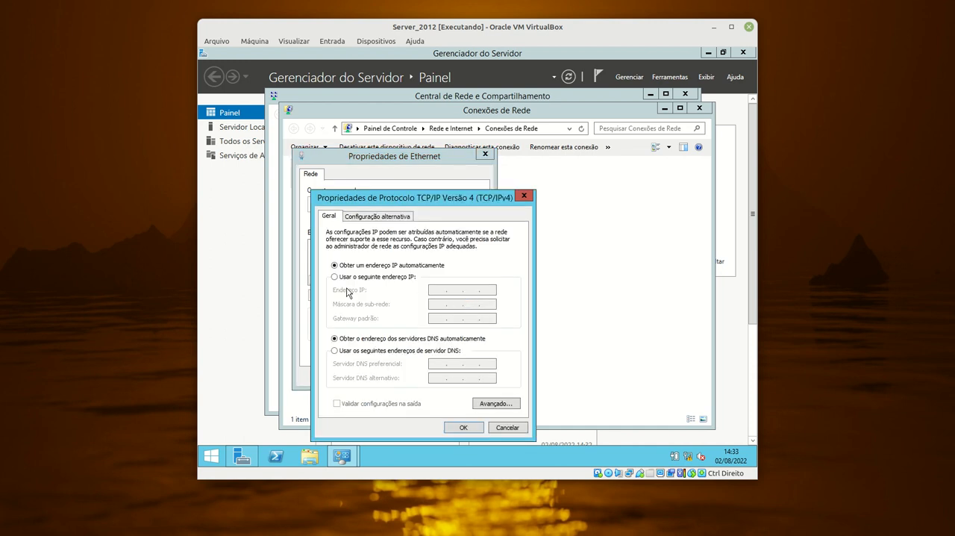
Assign the Ethernet adapter the static IP address 192.168.0.1 with the default subnet mask, and close the network windows
{"action": "left_click", "coordinate": [344, 281]}
{"action": "left_click", "coordinate": [442, 290]}
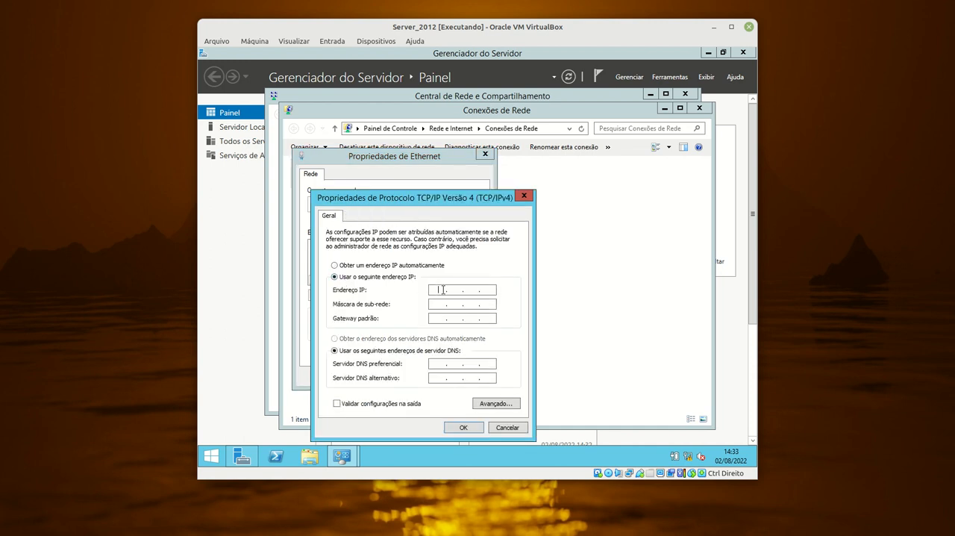
{"action": "type", "text": "192 . 168 . 0 . 1"}
{"action": "left_click", "coordinate": [496, 304]}
{"action": "left_click", "coordinate": [463, 427]}
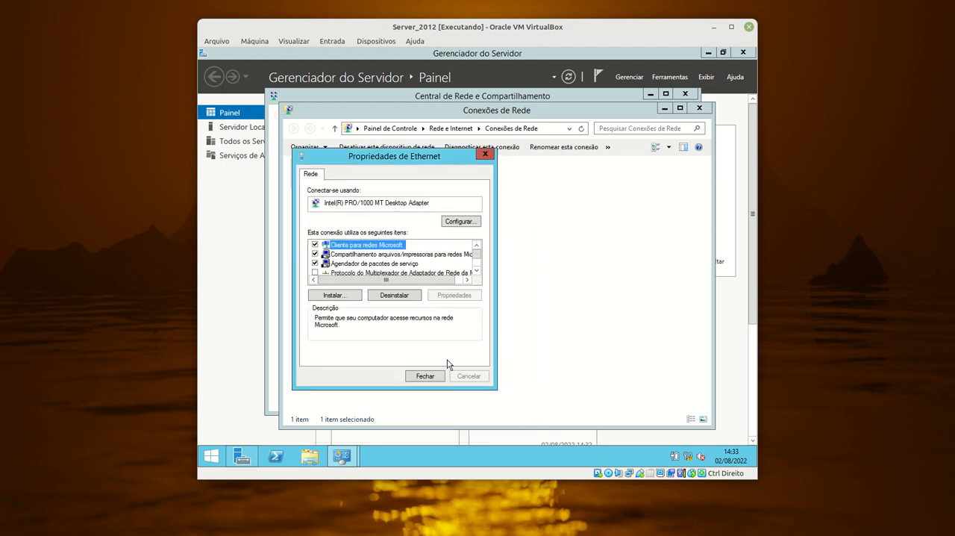
{"action": "left_click", "coordinate": [422, 378]}
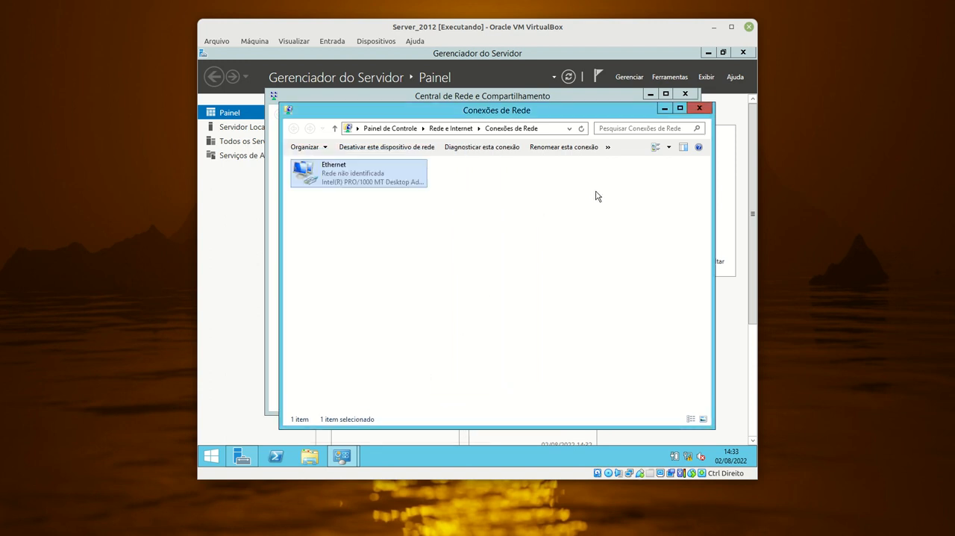
{"action": "left_click", "coordinate": [700, 109]}
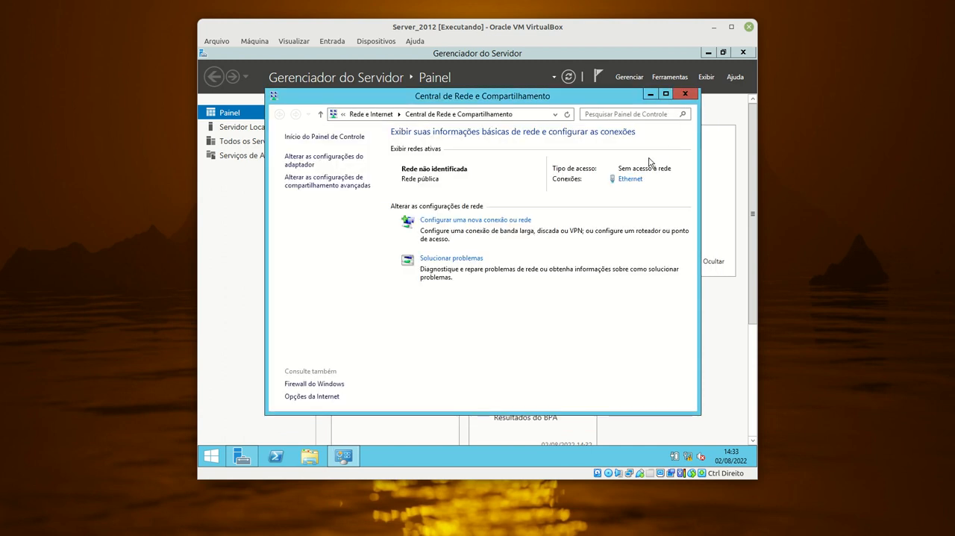
{"action": "left_click", "coordinate": [684, 94]}
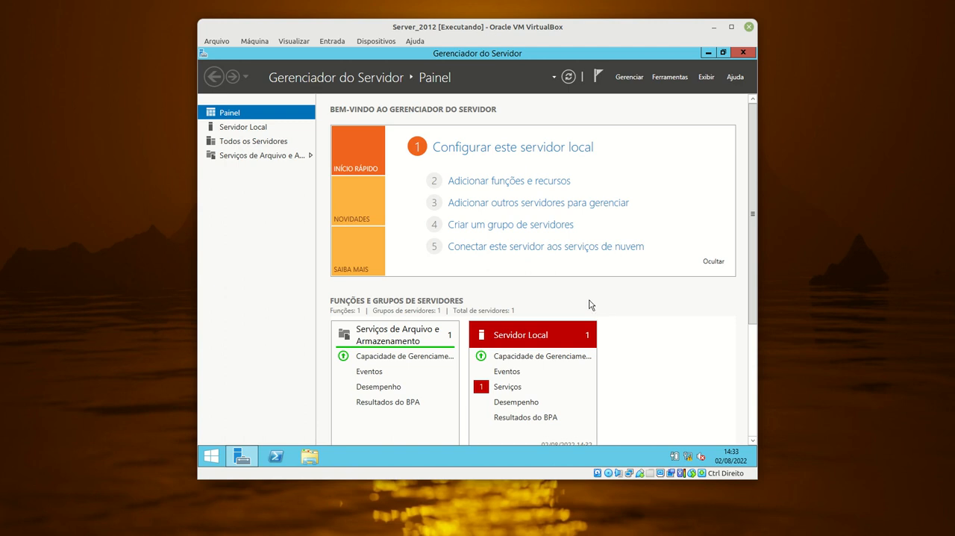
Open the computer name settings in the server's advanced System Properties
{"action": "left_click", "coordinate": [310, 456]}
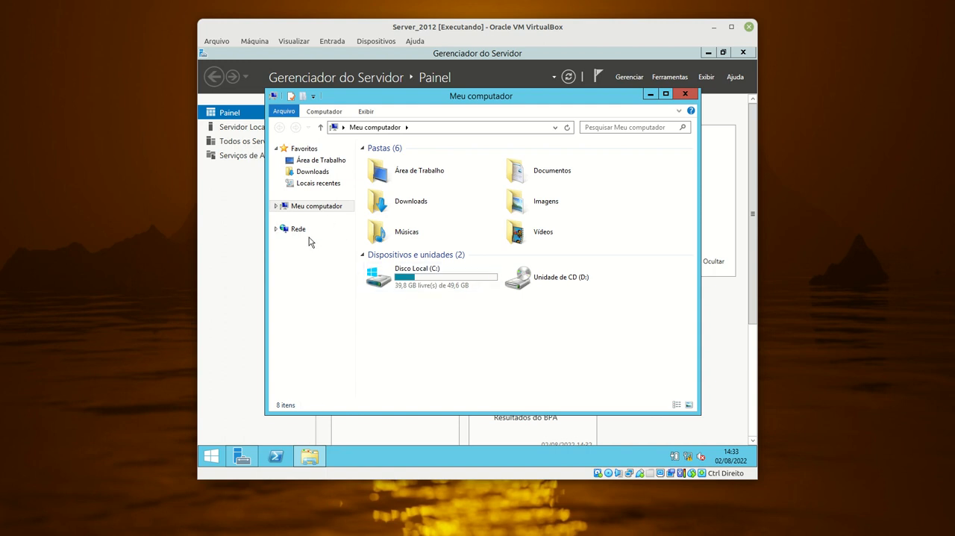
{"action": "right_click", "coordinate": [319, 206]}
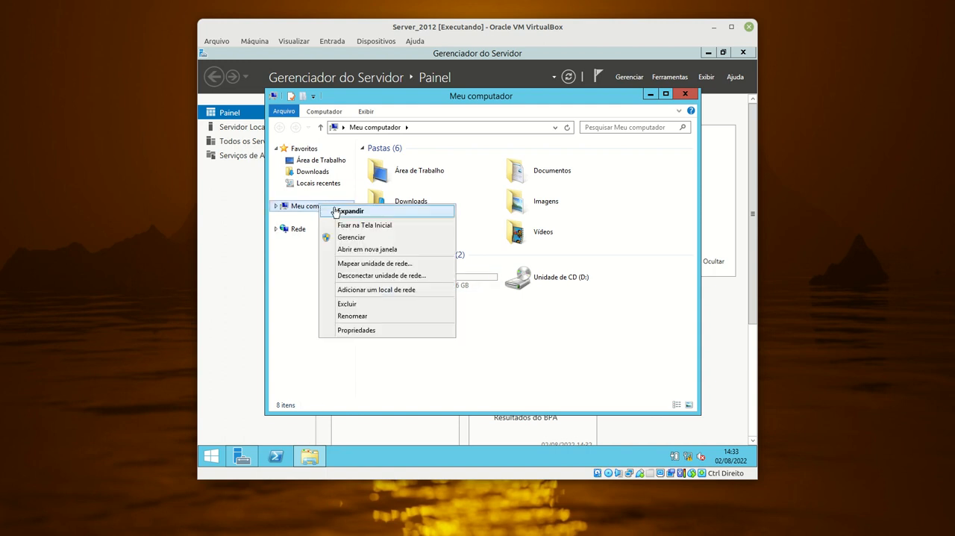
{"action": "left_click", "coordinate": [356, 330]}
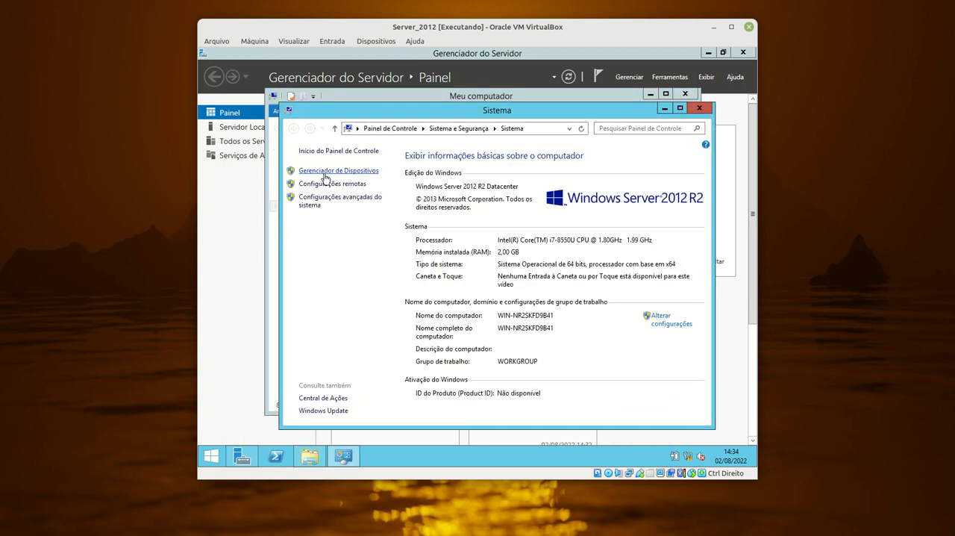
{"action": "left_click", "coordinate": [312, 202]}
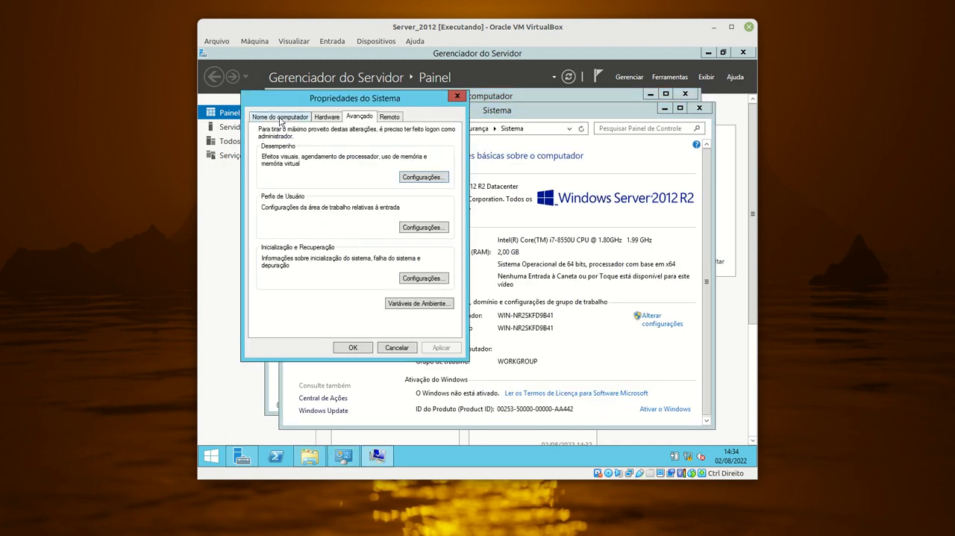
{"action": "left_click", "coordinate": [281, 121]}
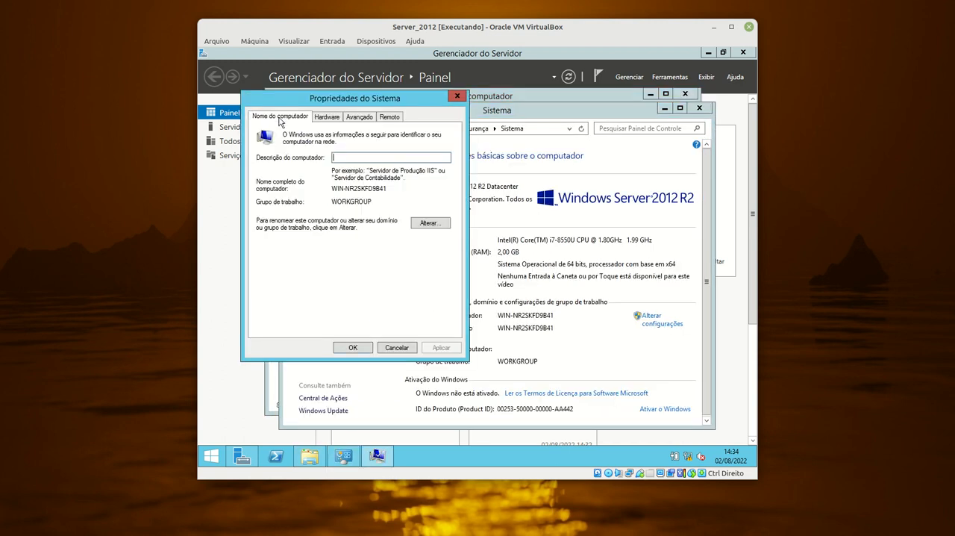
Rename the computer to srv-aula and restart the server immediately to apply the change
{"action": "left_click", "coordinate": [431, 224]}
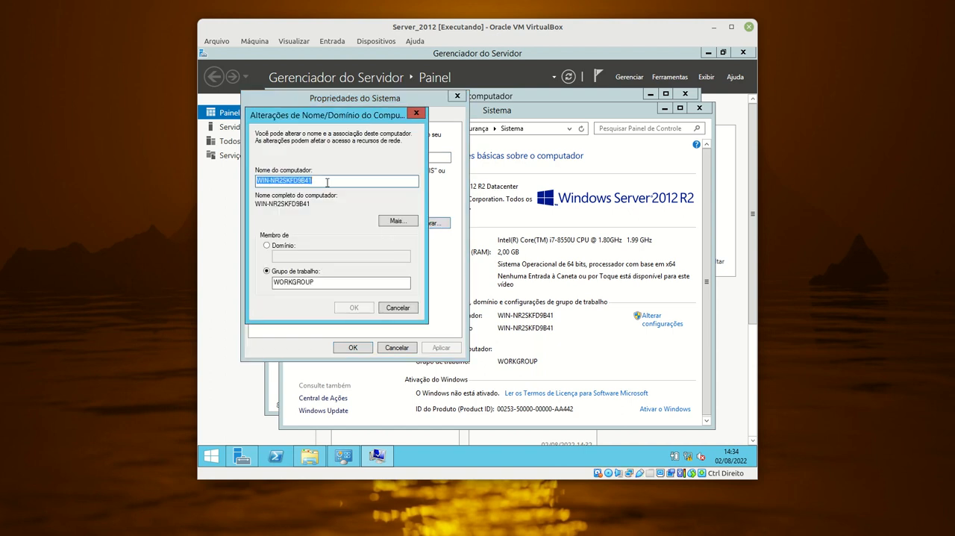
{"action": "type", "text": "srv-aula"}
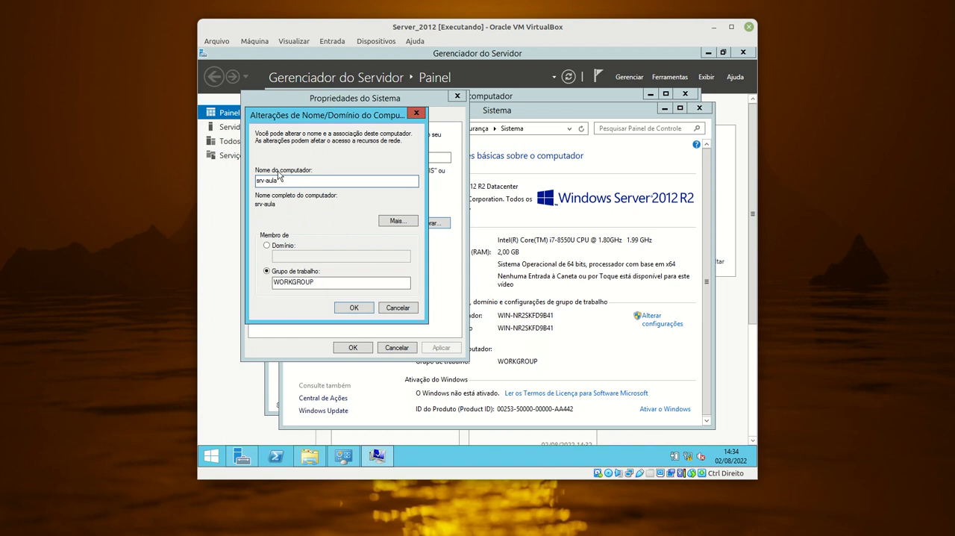
{"action": "left_click", "coordinate": [353, 307]}
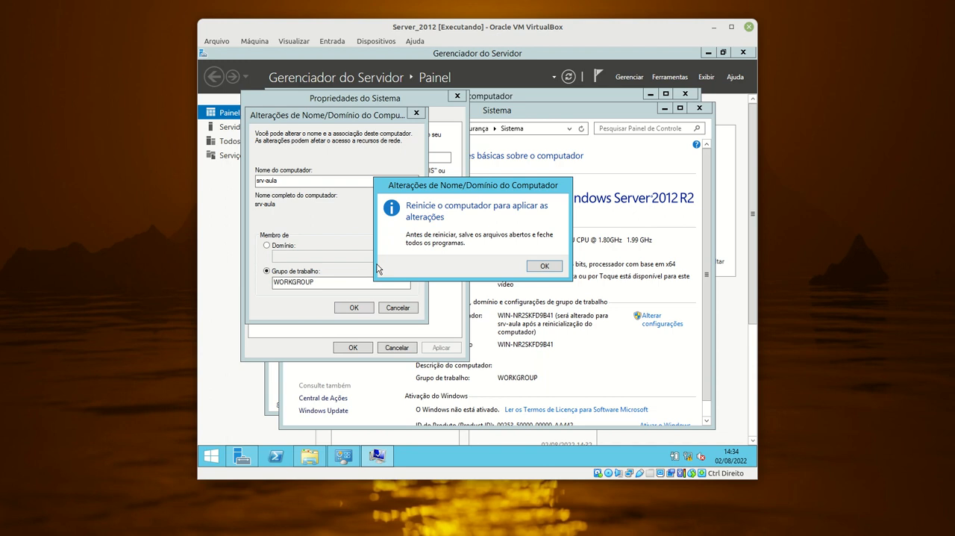
{"action": "left_click", "coordinate": [544, 267]}
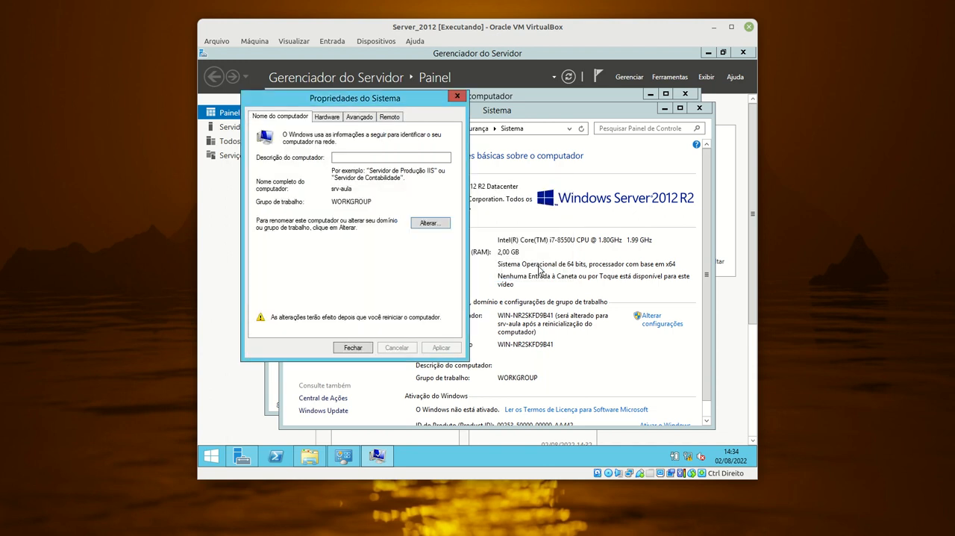
{"action": "left_click", "coordinate": [353, 348]}
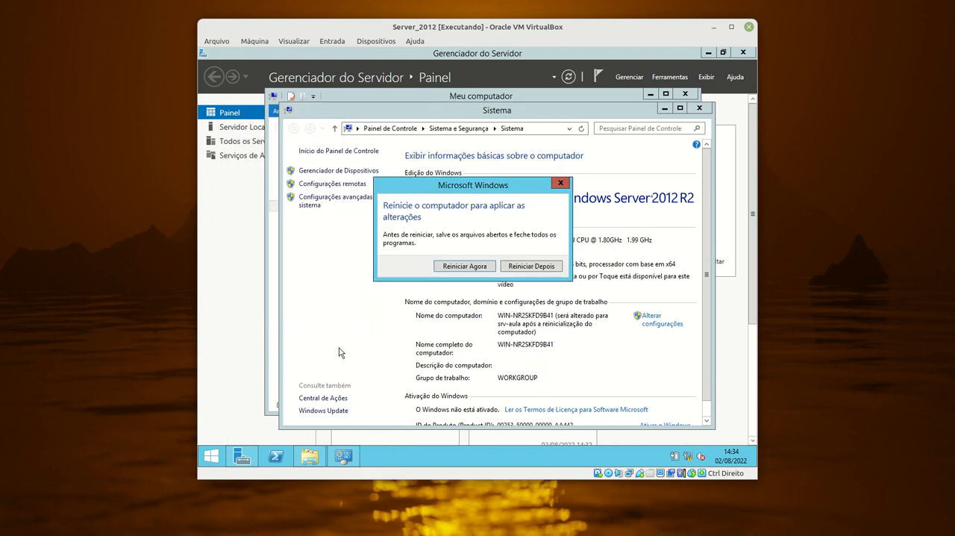
{"action": "left_click", "coordinate": [449, 273]}
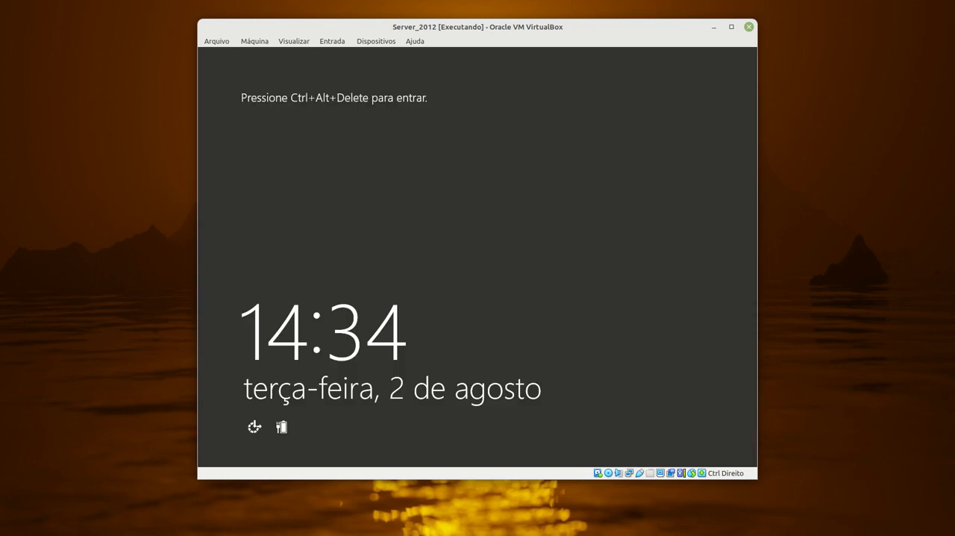
Unlock the virtual machine's lock screen and sign in as Administrador with the account password
{"action": "left_click", "coordinate": [324, 44]}
{"action": "mouse_move", "coordinate": [358, 56]}
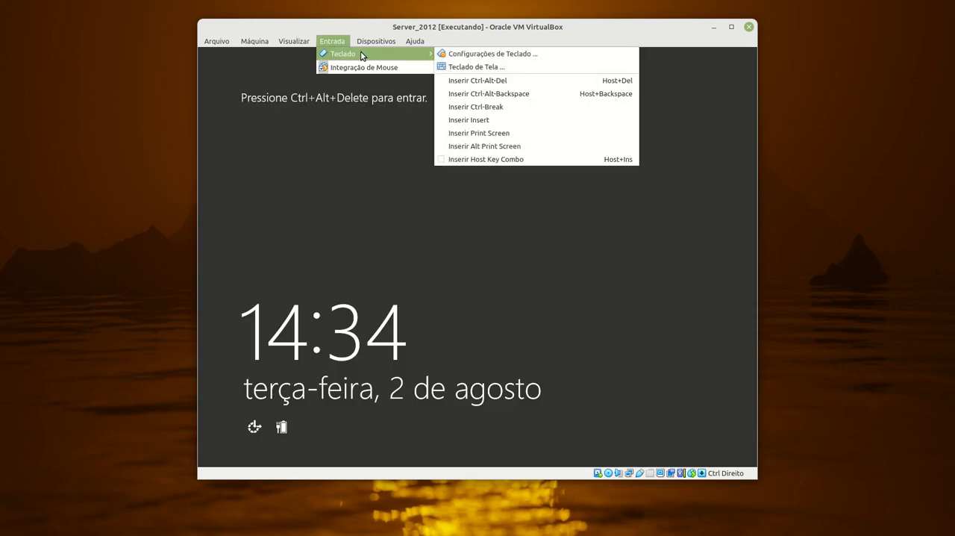
{"action": "left_click", "coordinate": [461, 80]}
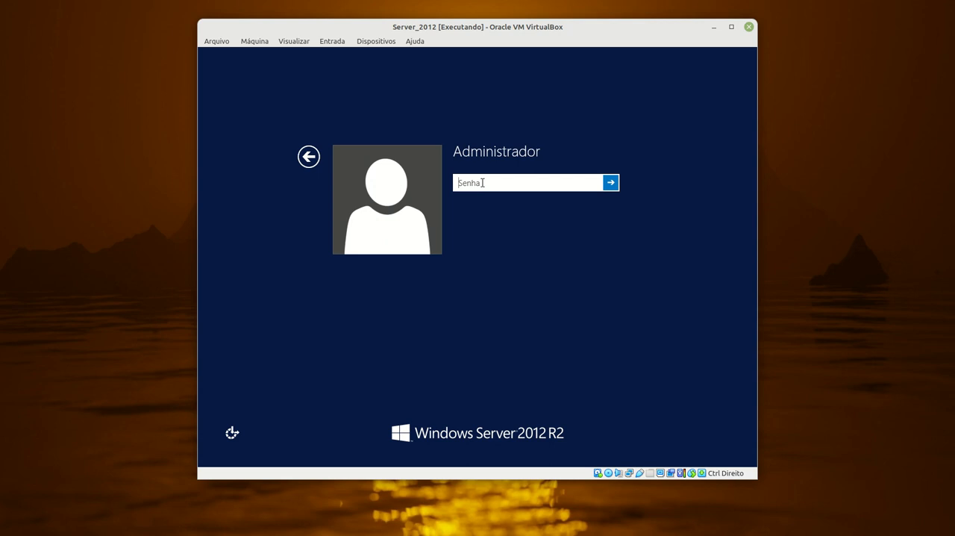
{"action": "type", "text": "*********"}
{"action": "key", "text": "Return"}
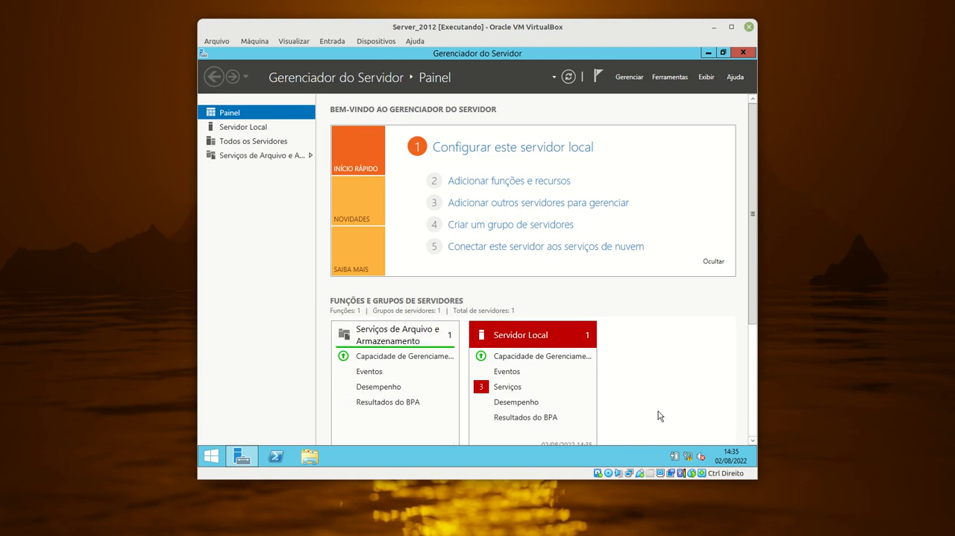
Start adding roles and features with a role-based installation on the destination server srv-aula
{"action": "left_click", "coordinate": [489, 184]}
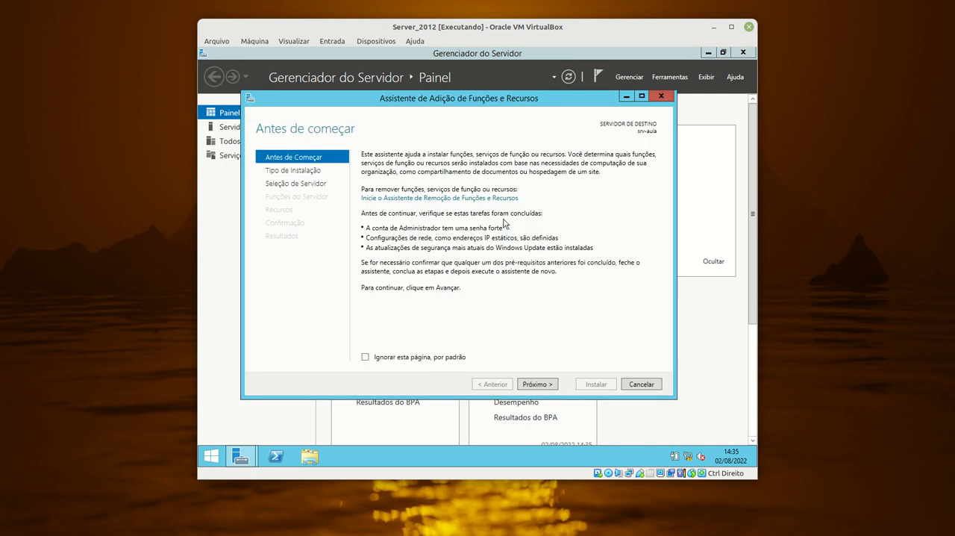
{"action": "left_click", "coordinate": [537, 384]}
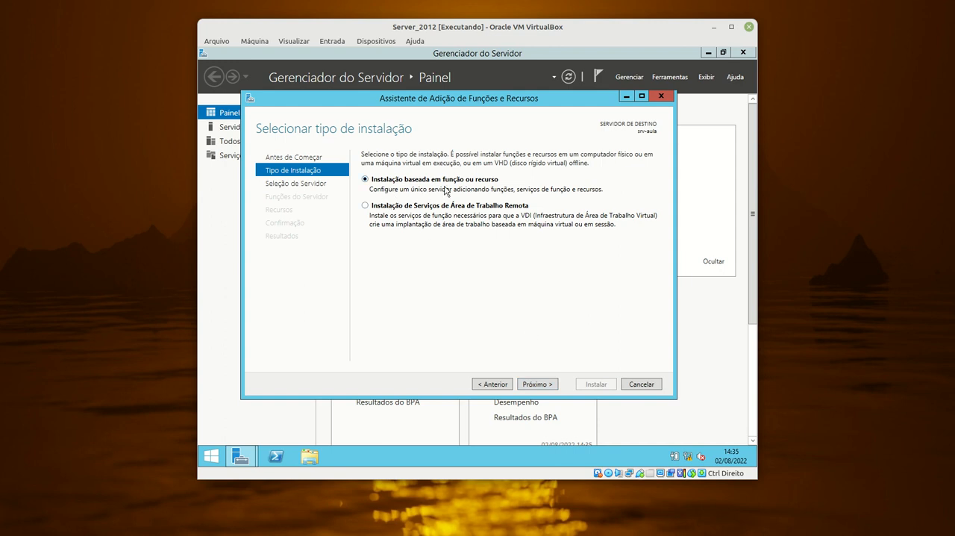
{"action": "left_click", "coordinate": [539, 388]}
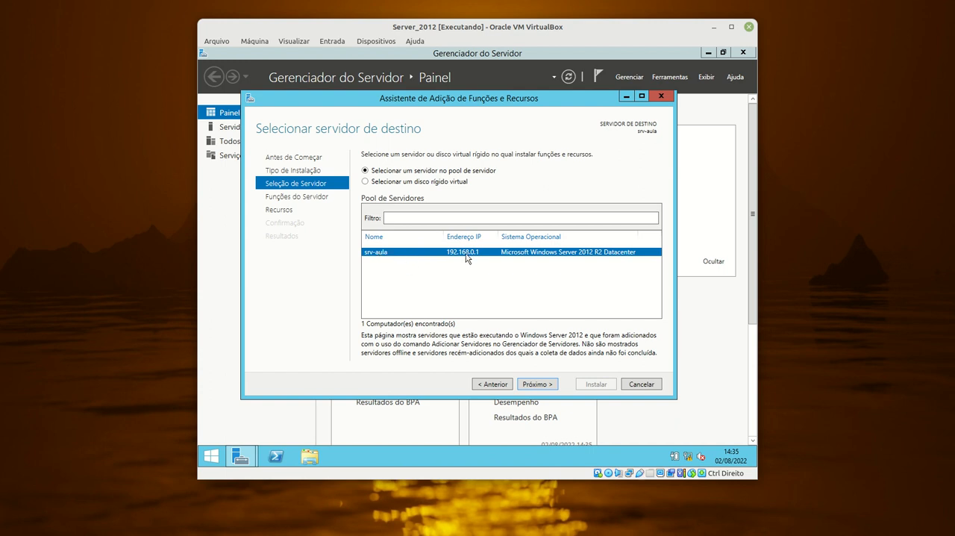
{"action": "left_click", "coordinate": [538, 387]}
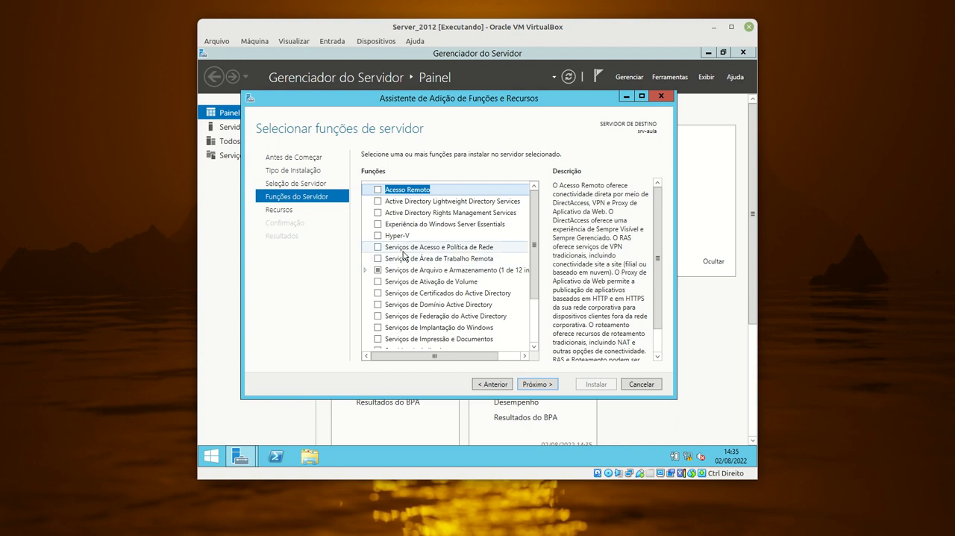
Select the Servidor DHCP role and include its required management tools
{"action": "scroll", "coordinate": [401, 251], "scroll_direction": "down", "scroll_amount": 2}
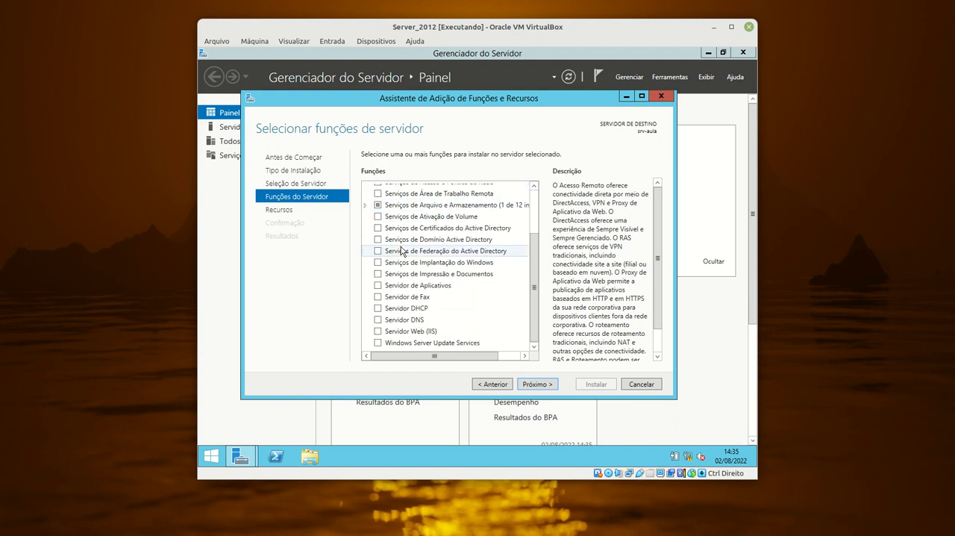
{"action": "left_click", "coordinate": [379, 309]}
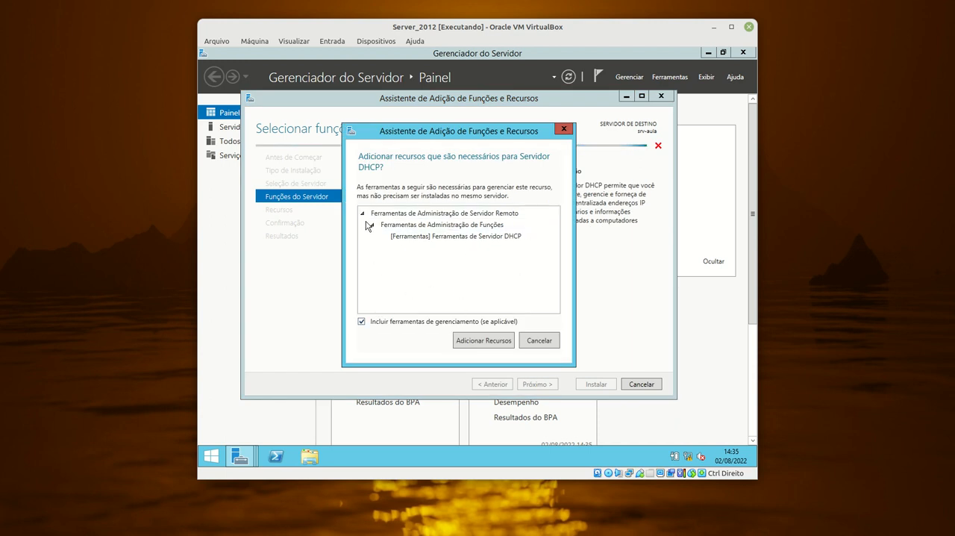
{"action": "left_click", "coordinate": [461, 342]}
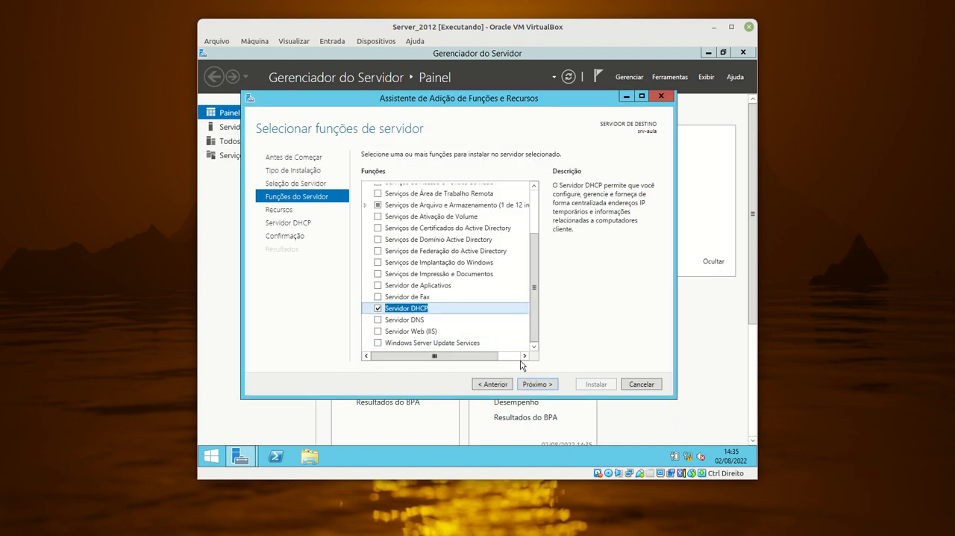
Install the DHCP server role without extra features and close the wizard when the installation finishes
{"action": "left_click", "coordinate": [535, 384]}
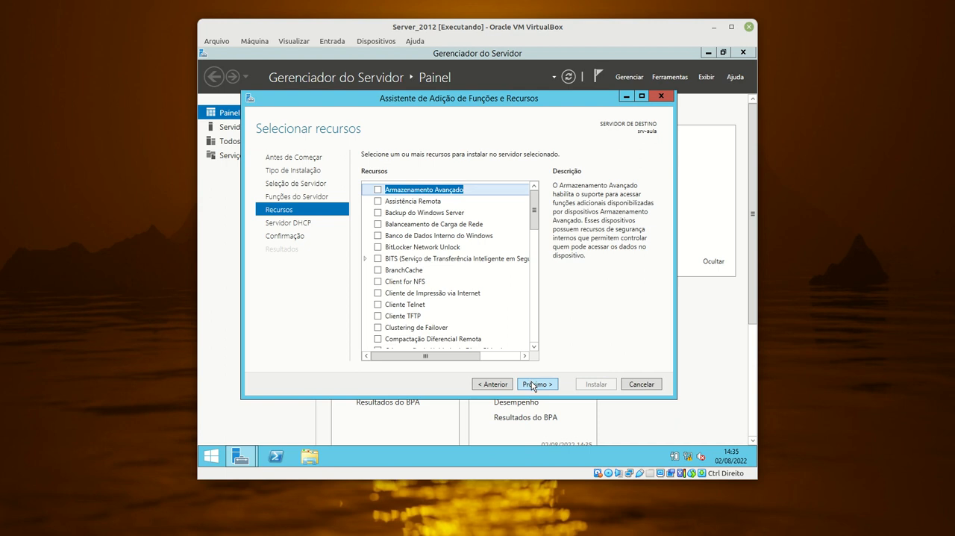
{"action": "left_click", "coordinate": [534, 385]}
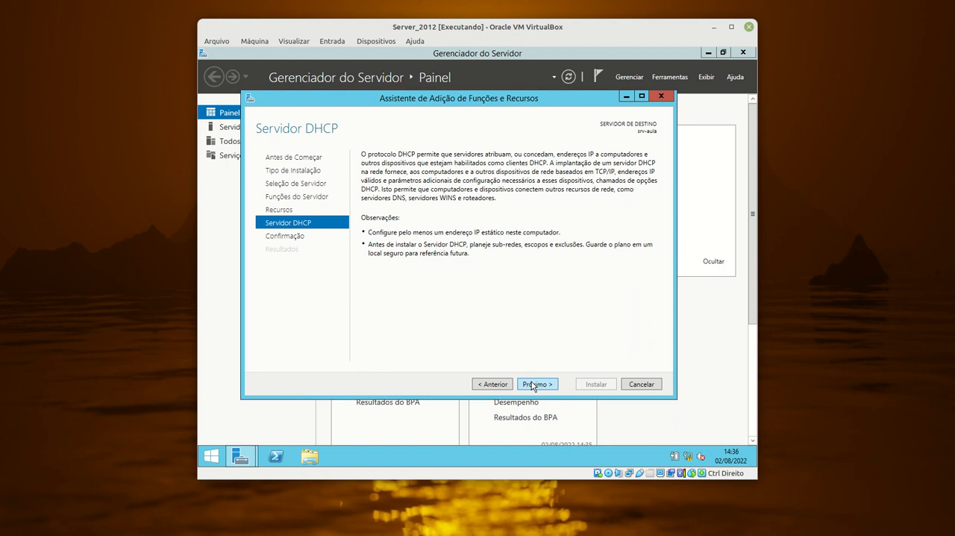
{"action": "left_click", "coordinate": [533, 385]}
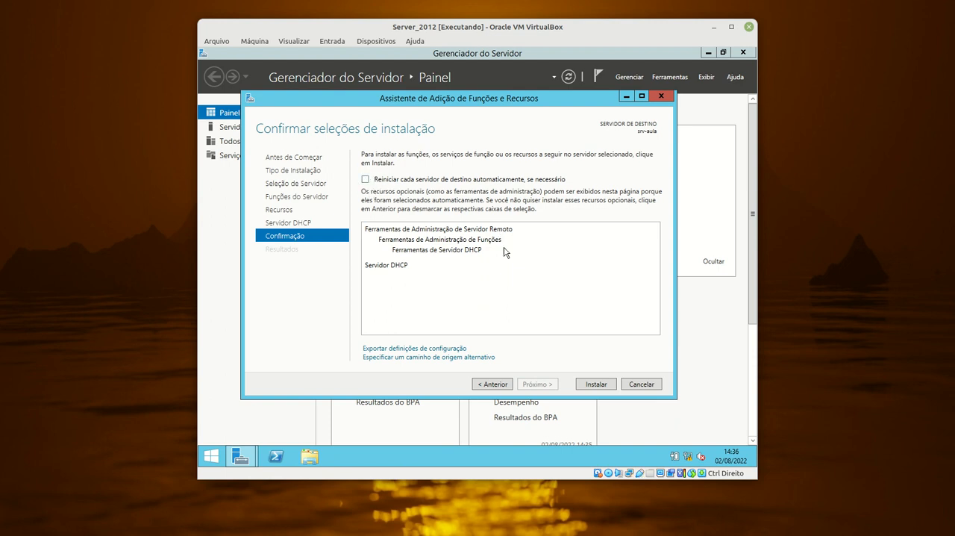
{"action": "left_click", "coordinate": [595, 385]}
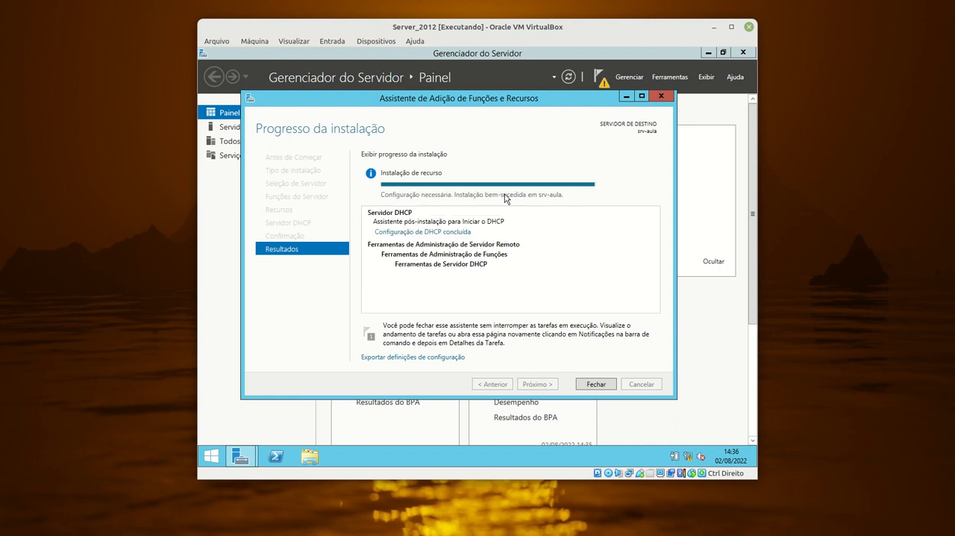
{"action": "left_click", "coordinate": [585, 383]}
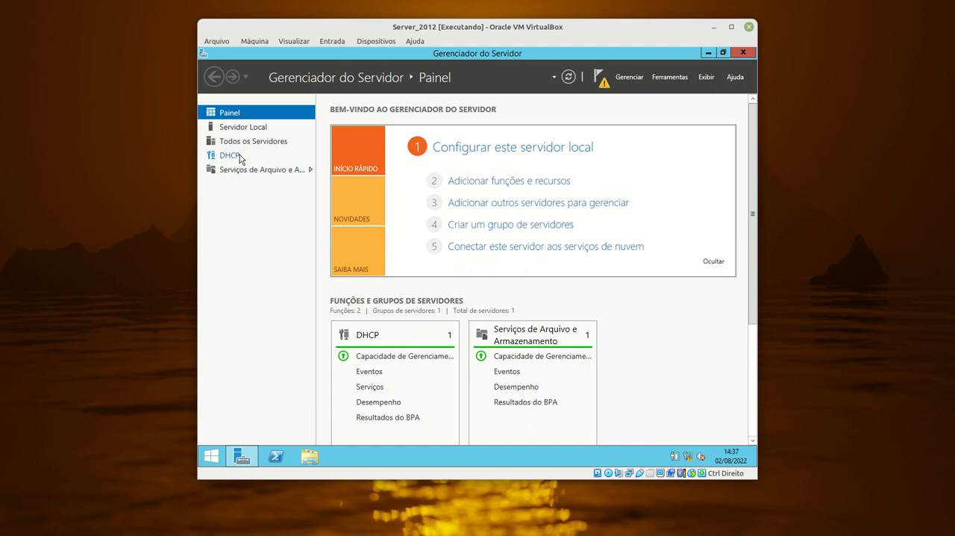
Complete the DHCP post-installation configuration to create the DHCP administrator and user security groups
{"action": "left_click", "coordinate": [603, 84]}
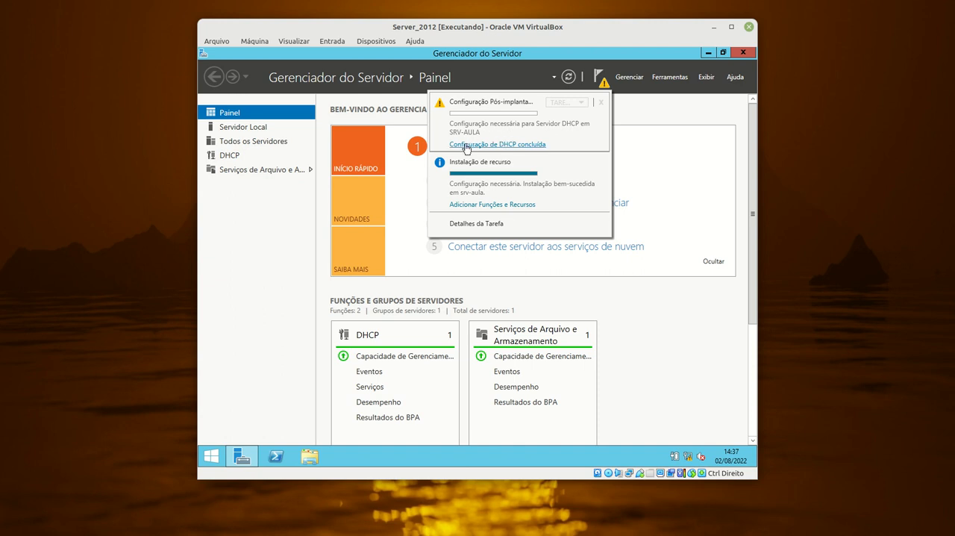
{"action": "left_click", "coordinate": [499, 147]}
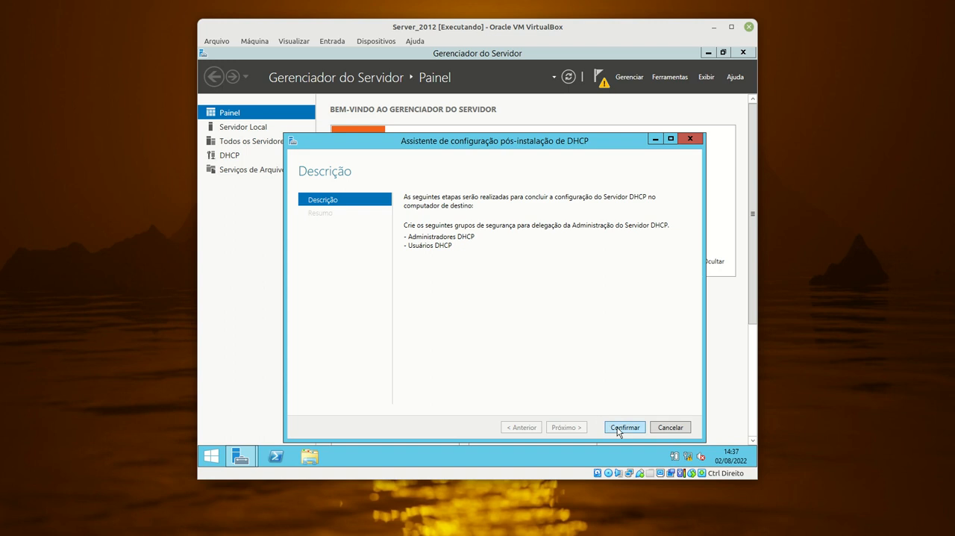
{"action": "left_click", "coordinate": [619, 428]}
{"action": "left_click", "coordinate": [625, 428]}
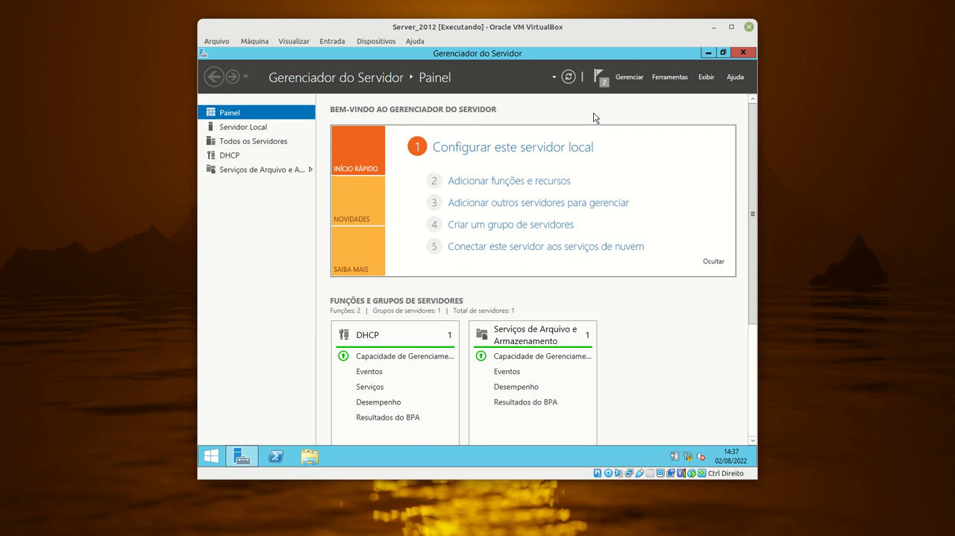
Open the DHCP management console, enlarge its window and widen the console tree and content panes
{"action": "left_click", "coordinate": [669, 80]}
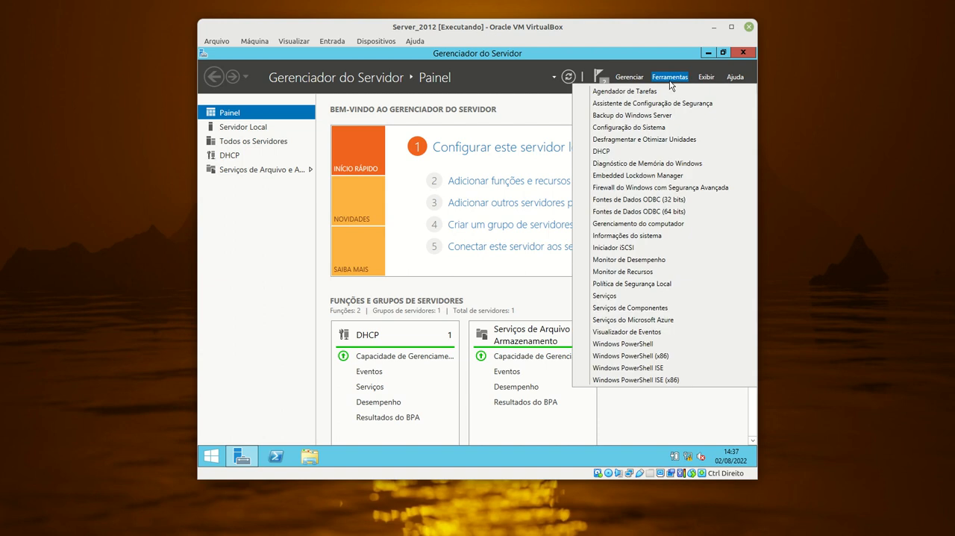
{"action": "left_click", "coordinate": [616, 152]}
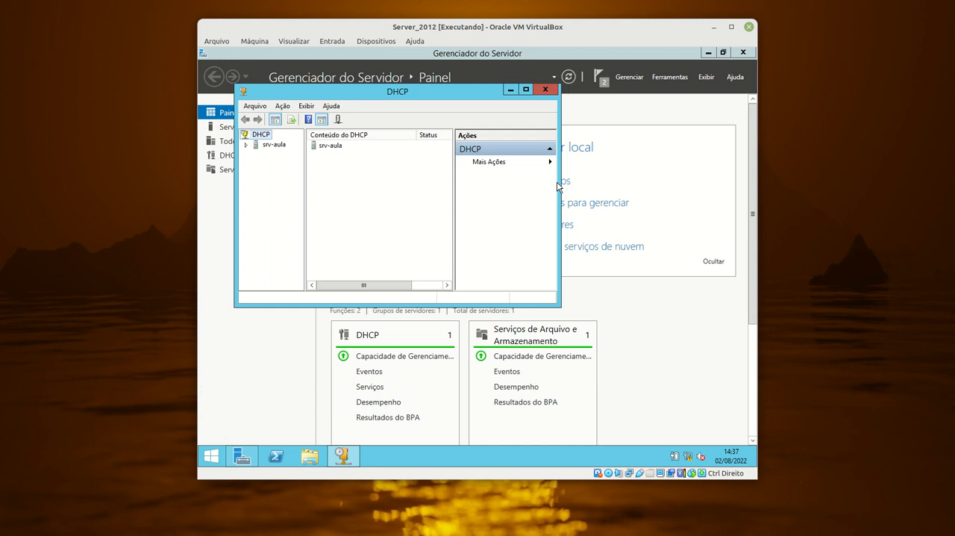
{"action": "left_click_drag", "start_coordinate": [561, 185], "coordinate": [715, 216]}
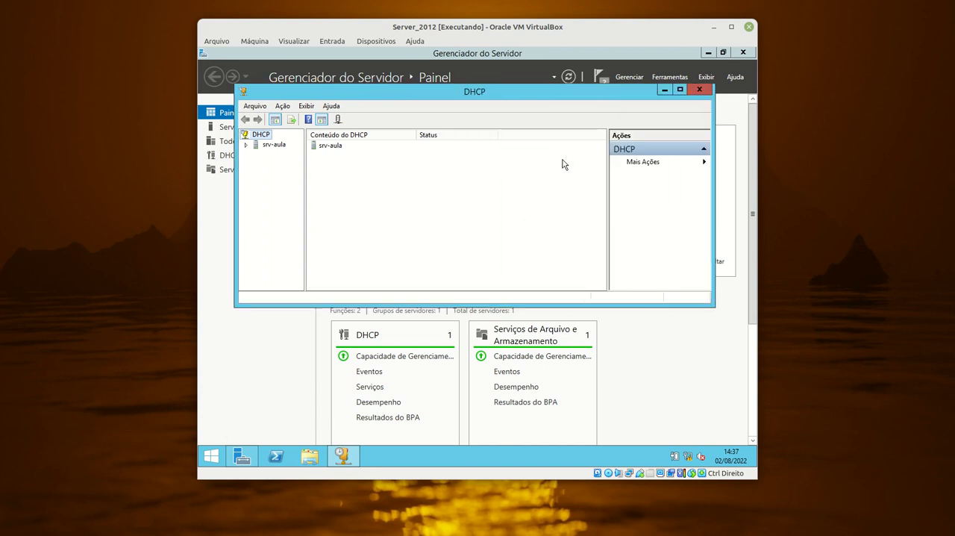
{"action": "left_click_drag", "start_coordinate": [457, 307], "coordinate": [461, 424]}
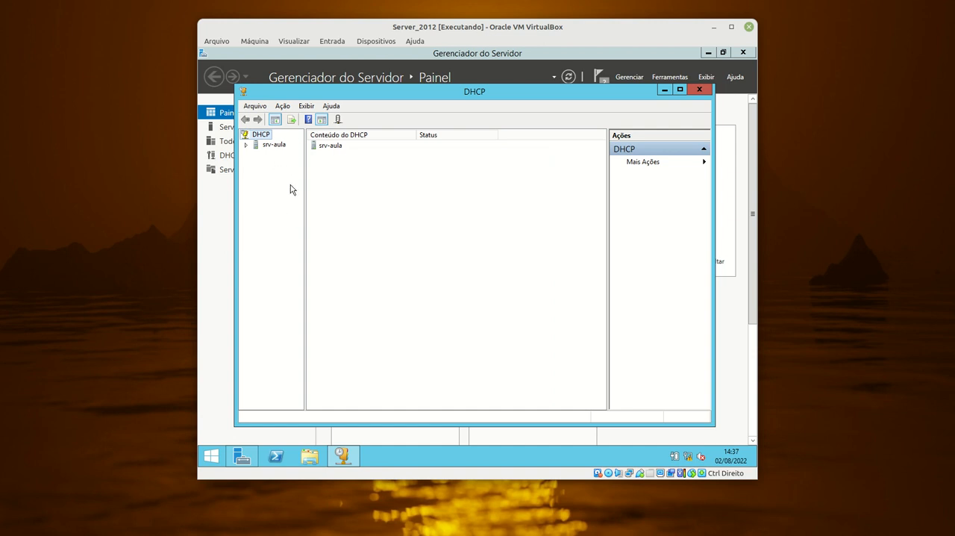
{"action": "left_click_drag", "start_coordinate": [304, 187], "coordinate": [327, 188]}
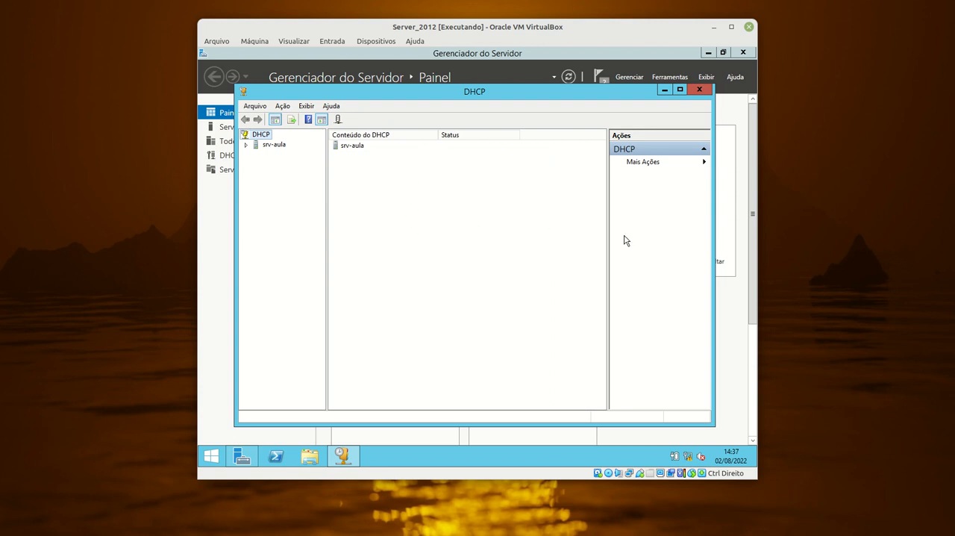
{"action": "left_click_drag", "start_coordinate": [608, 230], "coordinate": [627, 236]}
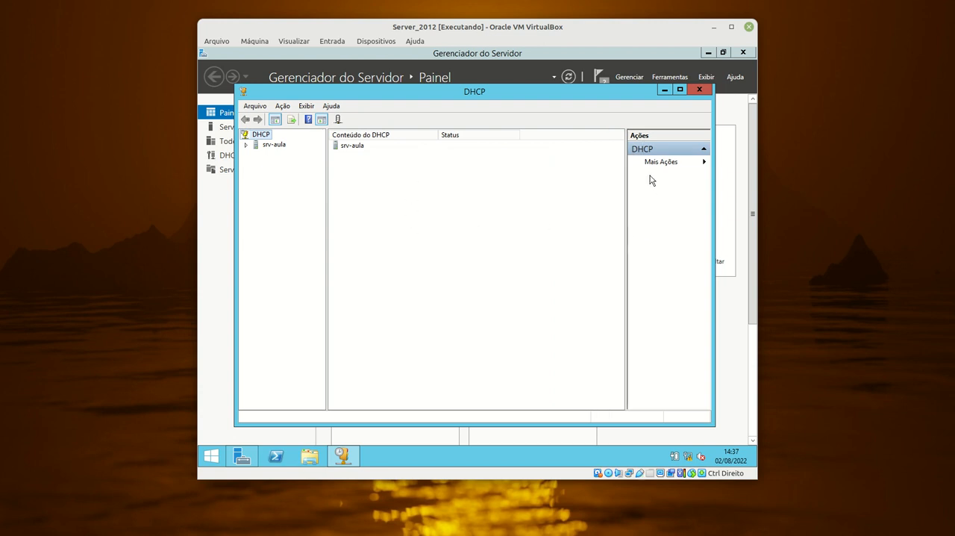
Expand srv-aula and its IPv4 node in the DHCP tree, and widen the tree to show full names
{"action": "left_click", "coordinate": [246, 145]}
{"action": "left_click", "coordinate": [256, 155]}
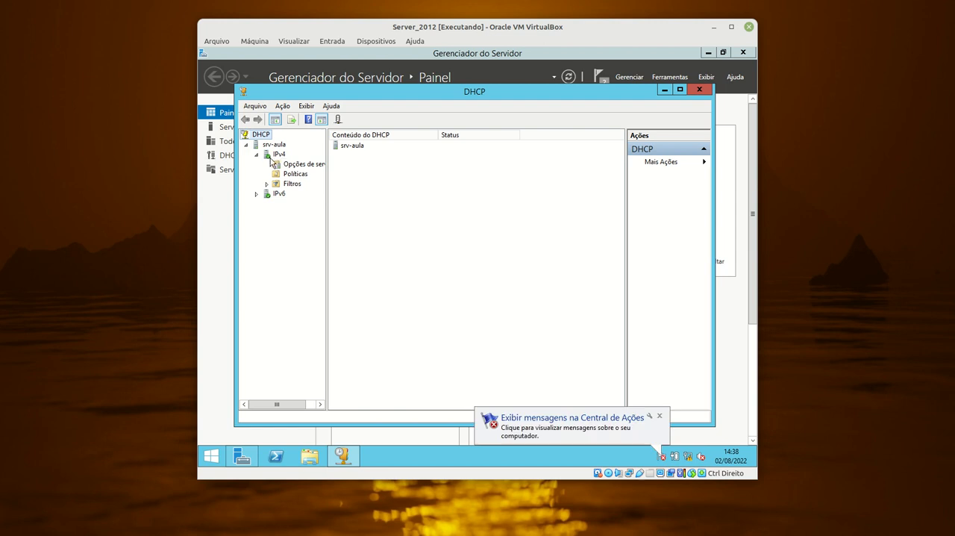
{"action": "left_click_drag", "start_coordinate": [326, 197], "coordinate": [366, 205]}
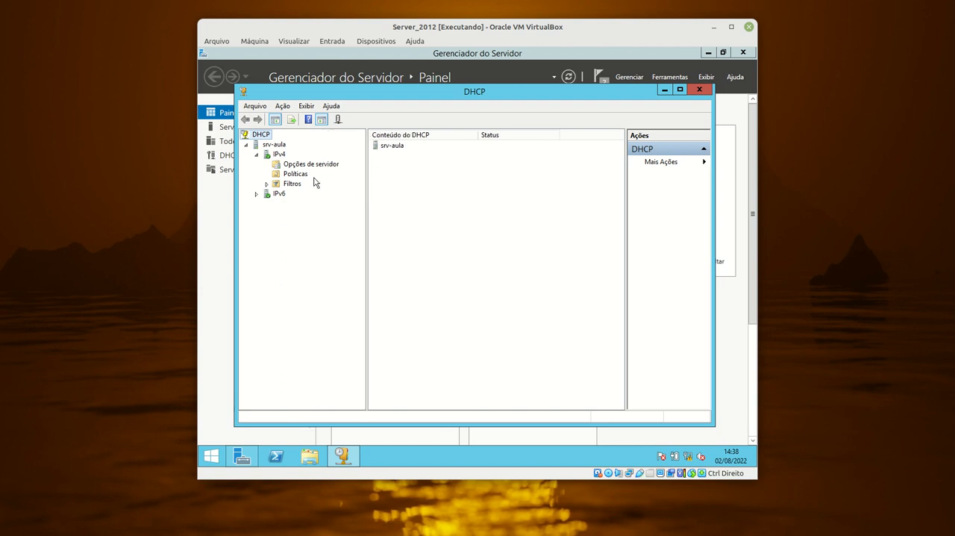
Start a new IPv4 scope and name it Novo_Range
{"action": "right_click", "coordinate": [279, 156]}
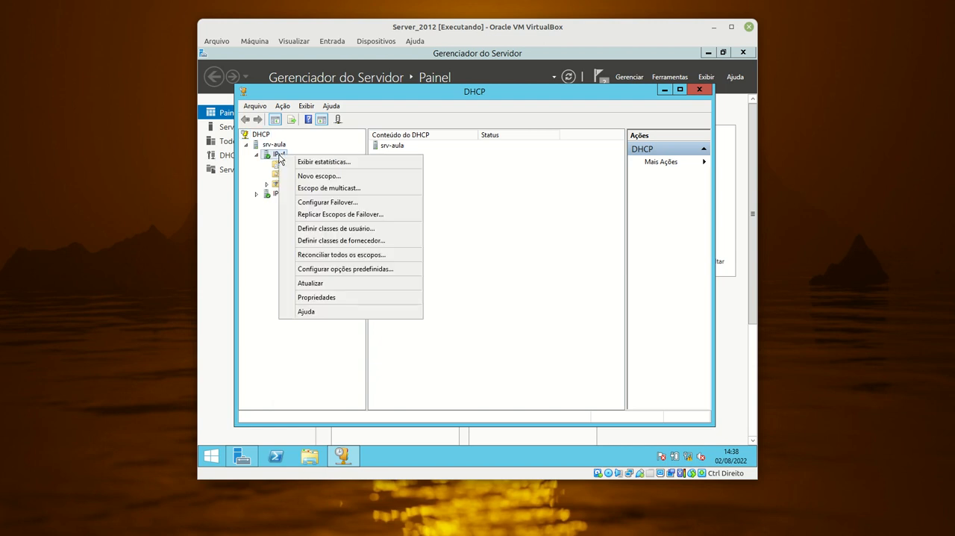
{"action": "left_click", "coordinate": [309, 176]}
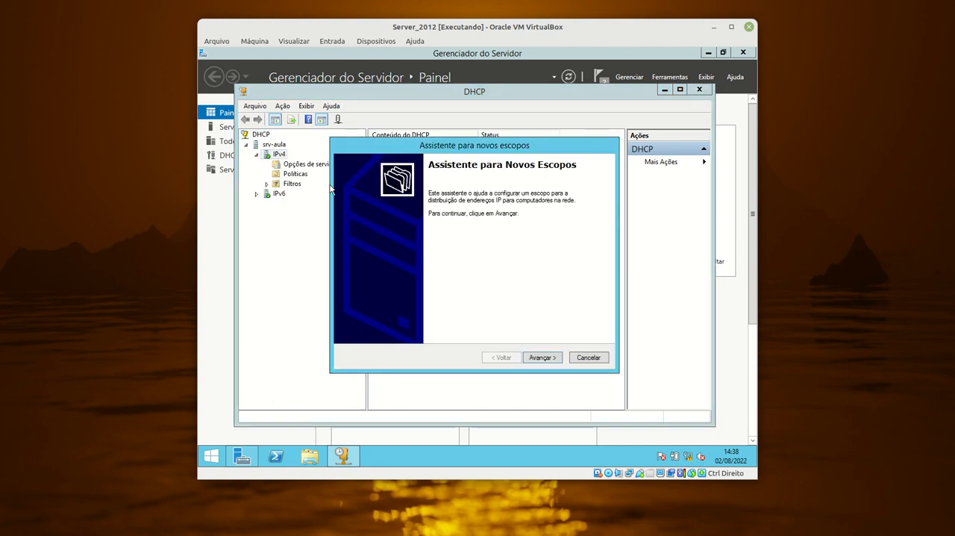
{"action": "left_click", "coordinate": [542, 358]}
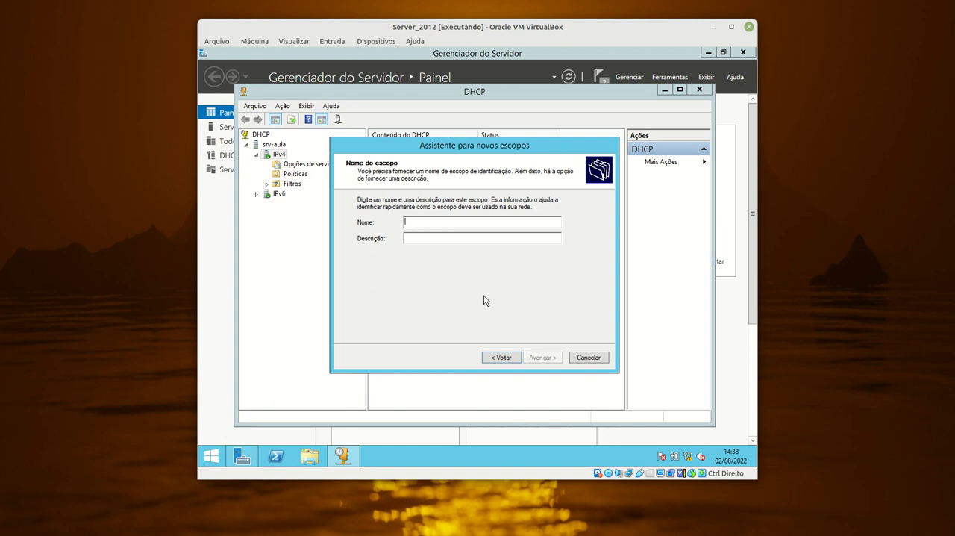
{"action": "type", "text": "Novo"}
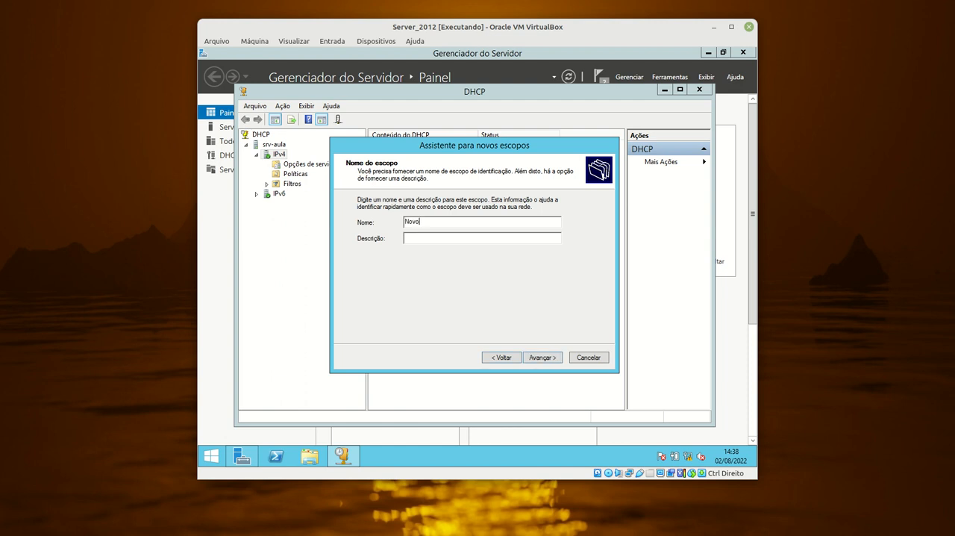
{"action": "type", "text": "_Range"}
{"action": "left_click", "coordinate": [535, 359]}
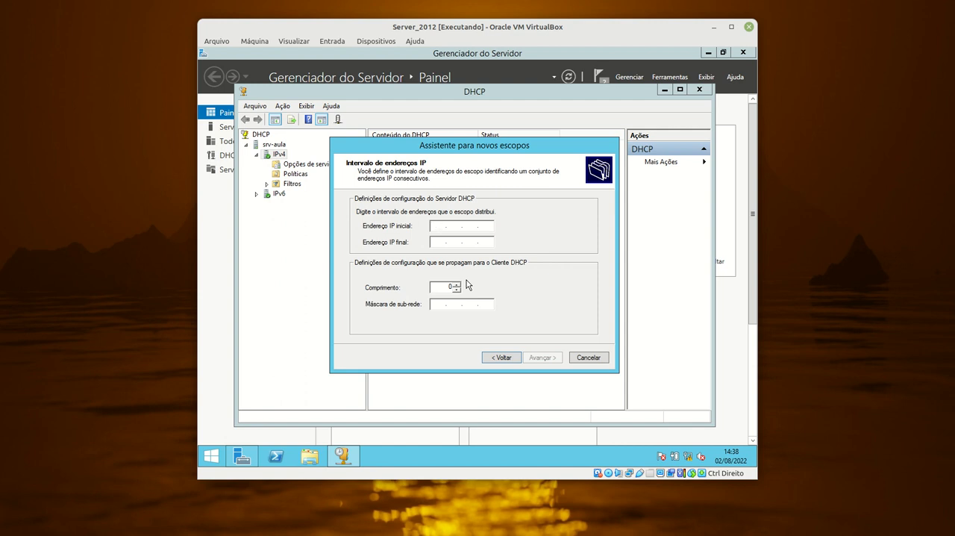
Set the scope's address range from 192.168.0.1 to 192.168.0.254 with subnet mask 255.255.255.0
{"action": "type", "text": "192"}
{"action": "type", "text": "1680"}
{"action": "type", "text": "168.0.1"}
{"action": "key", "text": "Tab"}
{"action": "type", "text": "192 . 168 . 0 . "}
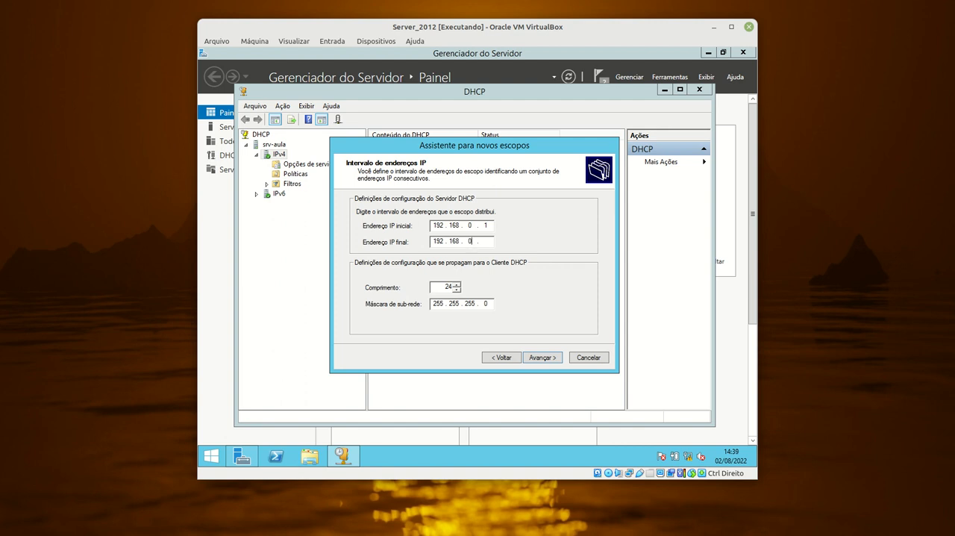
{"action": "type", "text": "254"}
{"action": "double_click", "coordinate": [450, 286]}
{"action": "double_click", "coordinate": [486, 303]}
{"action": "left_click", "coordinate": [534, 358]}
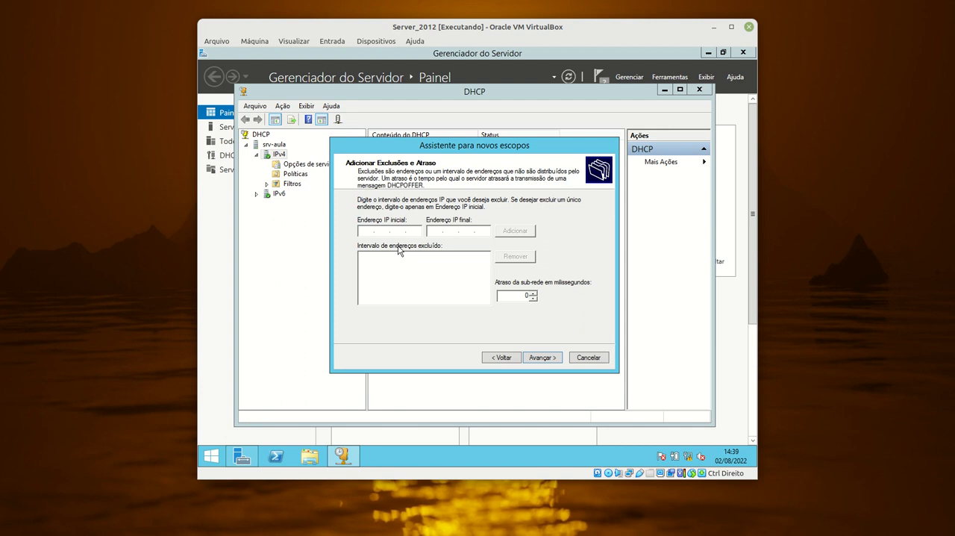
Exclude the addresses 192.168.0.1 to 192.168.0.5 from the scope and continue to the lease duration settings
{"action": "type", "text": "192 . 168 . 0 . 1"}
{"action": "left_click", "coordinate": [433, 231]}
{"action": "type", "text": "192 . 168 . 0 . 5"}
{"action": "left_click", "coordinate": [511, 231]}
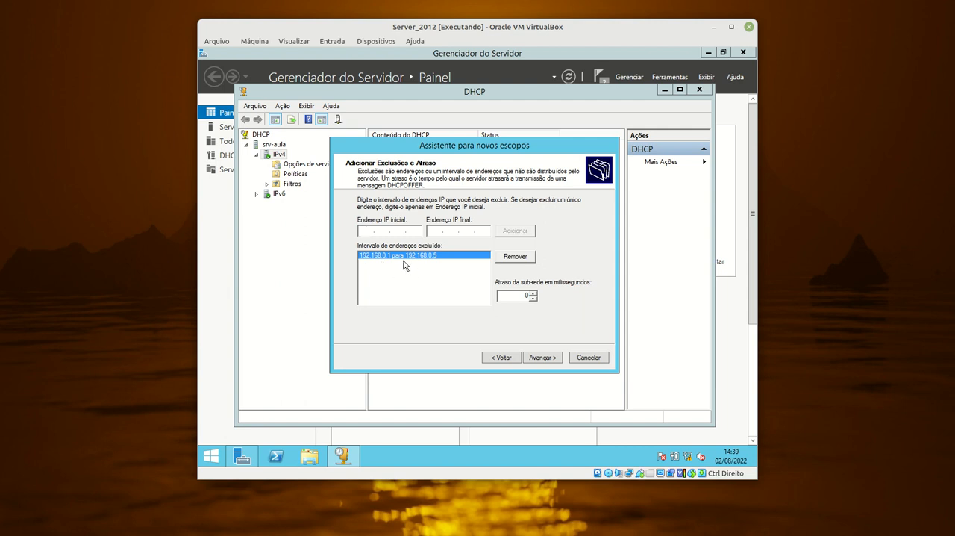
{"action": "left_click", "coordinate": [542, 358]}
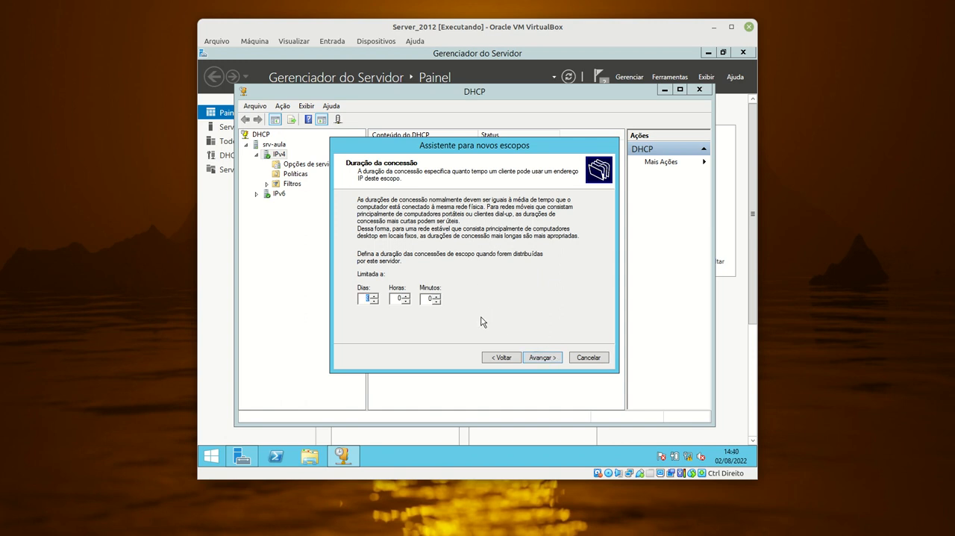
Keep the lease duration, choose to configure the scope options now, and add 192.168.0.1 as the default gateway
{"action": "left_click", "coordinate": [537, 360]}
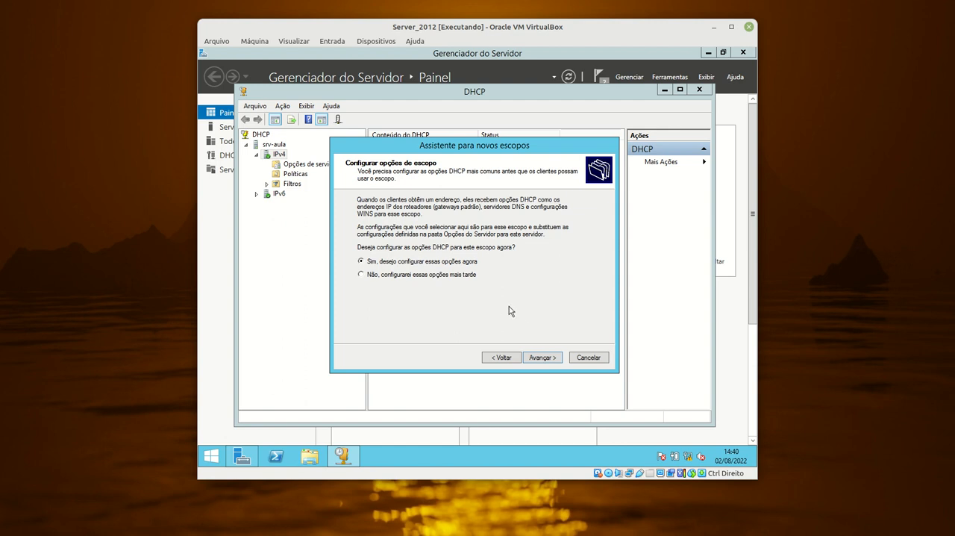
{"action": "left_click", "coordinate": [540, 357]}
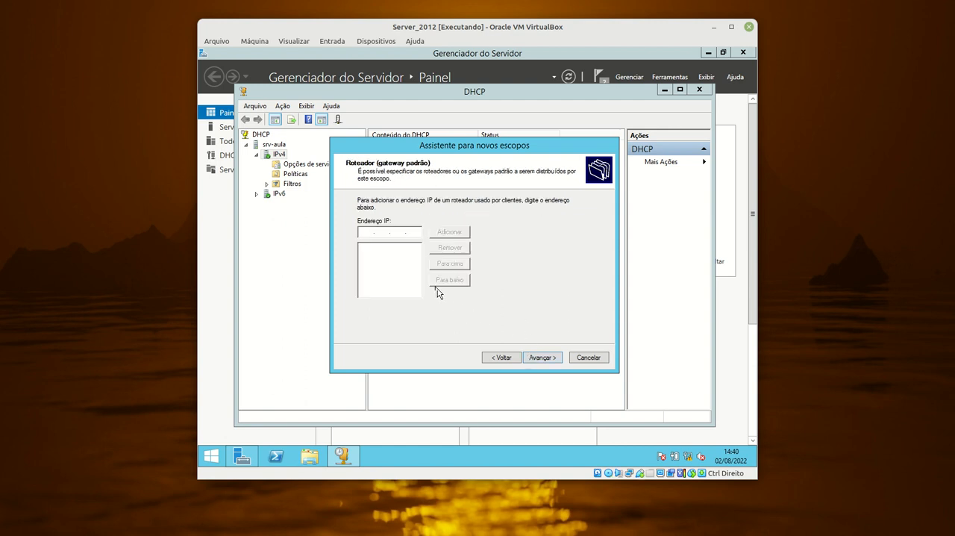
{"action": "type", "text": "192 . 168 . 0 . 1"}
{"action": "left_click", "coordinate": [446, 234]}
{"action": "left_click", "coordinate": [551, 359]}
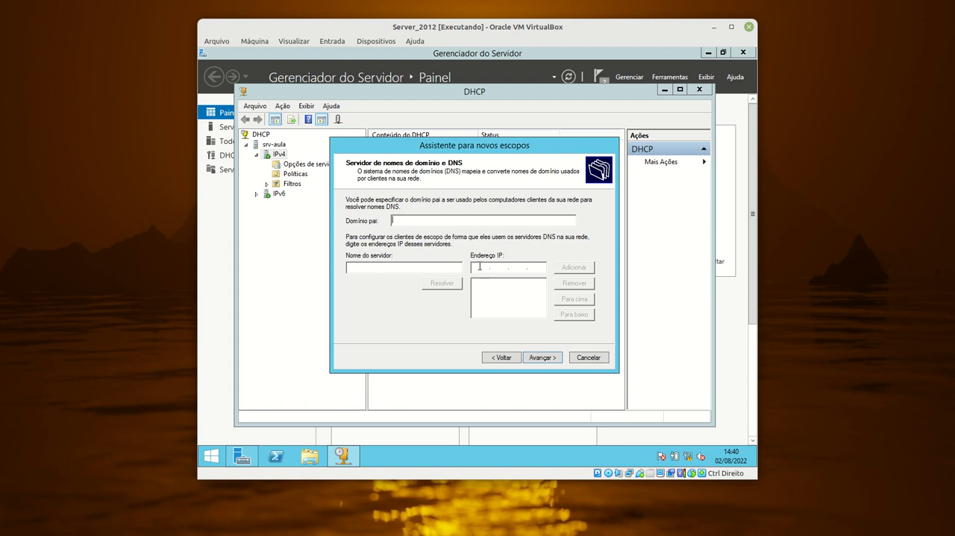
Add 192.168.0.1 as the scope's DNS server, accepting it despite the validation warning
{"action": "type", "text": "192 . 168 . 0 . 1"}
{"action": "left_click", "coordinate": [567, 269]}
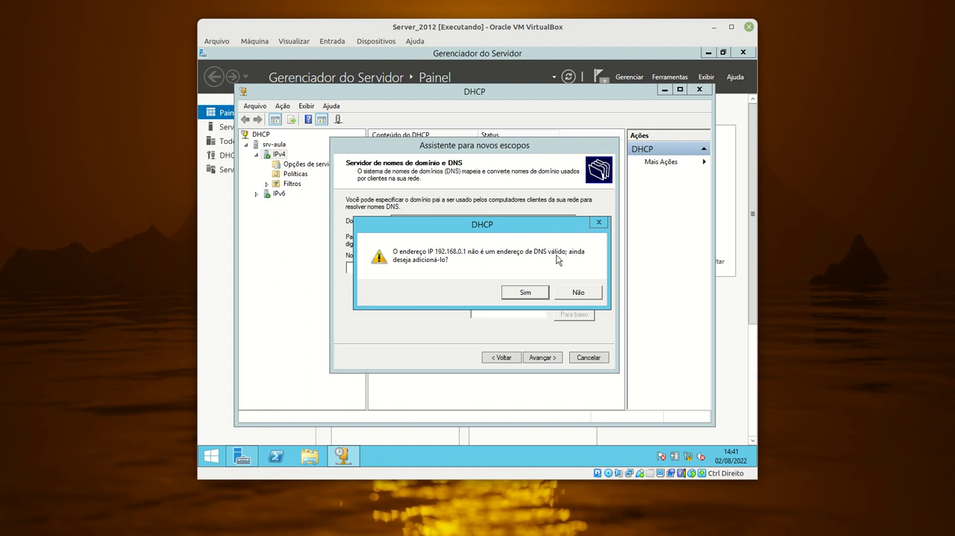
{"action": "left_click", "coordinate": [521, 294]}
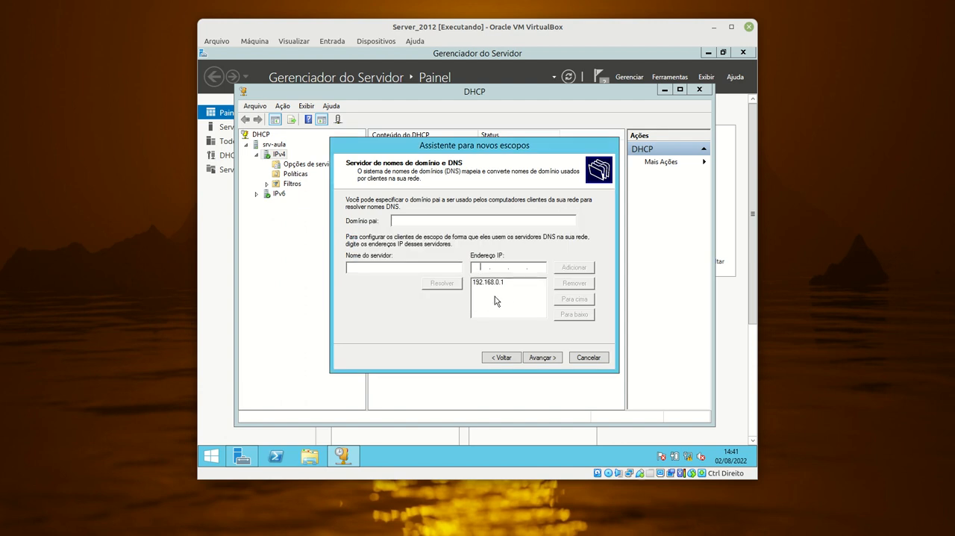
{"action": "left_click", "coordinate": [538, 359]}
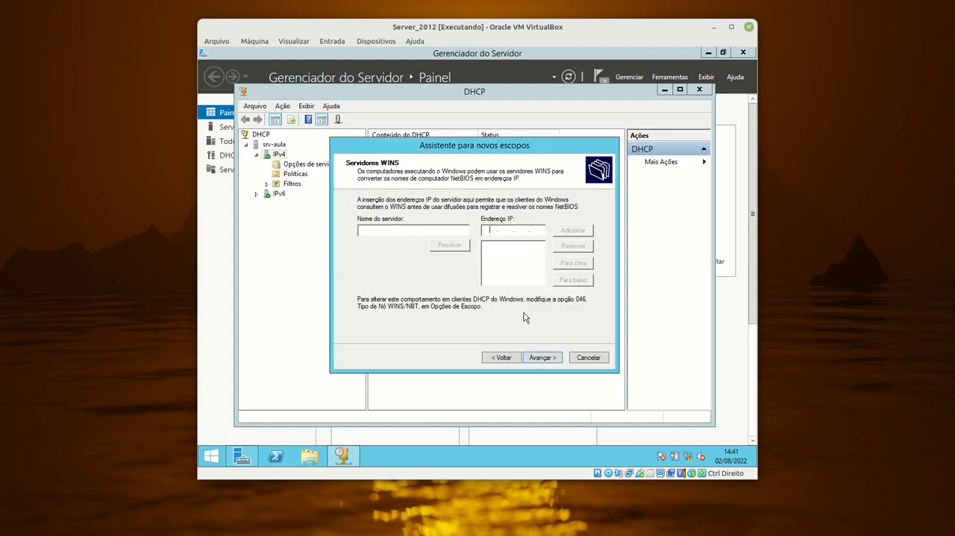
Leave the WINS servers empty, activate the scope immediately, and finish the new scope wizard
{"action": "left_click", "coordinate": [537, 359]}
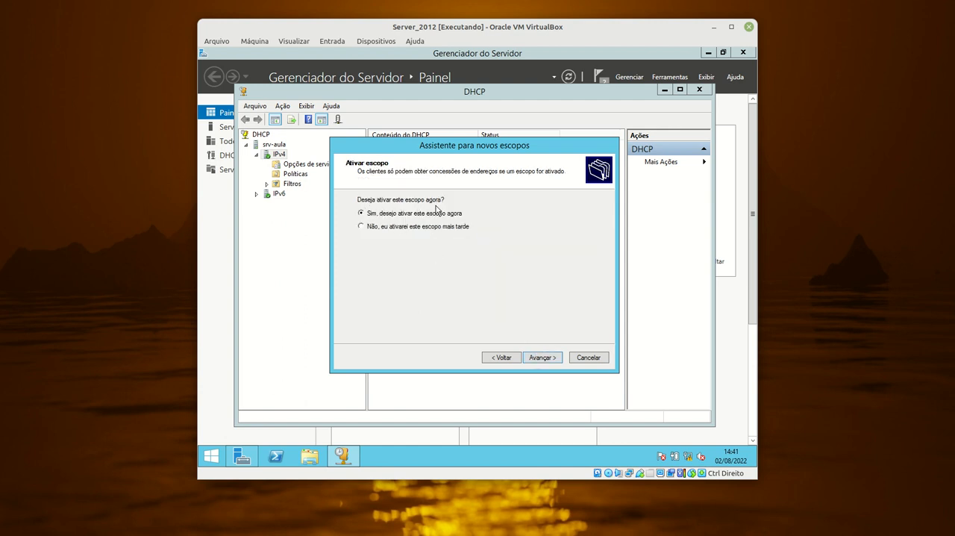
{"action": "left_click", "coordinate": [535, 359]}
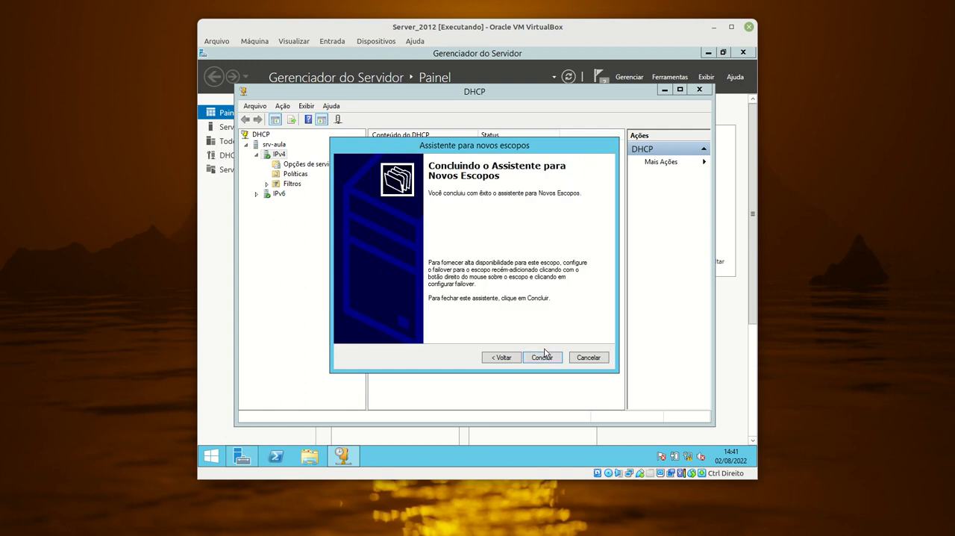
{"action": "left_click", "coordinate": [547, 358]}
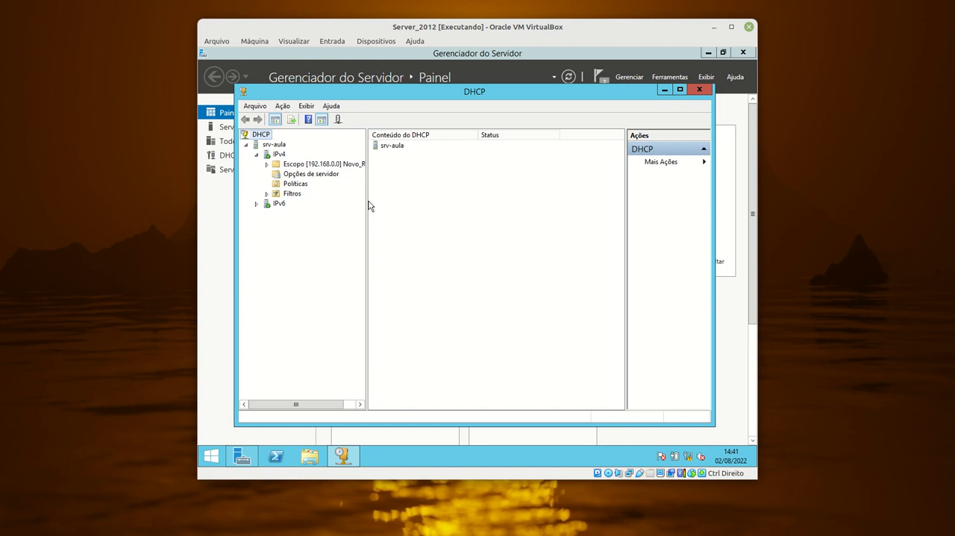
Expand the Novo_Range scope and review its address pool, active leases, reservations, scope options and policies
{"action": "left_click_drag", "start_coordinate": [366, 201], "coordinate": [412, 212]}
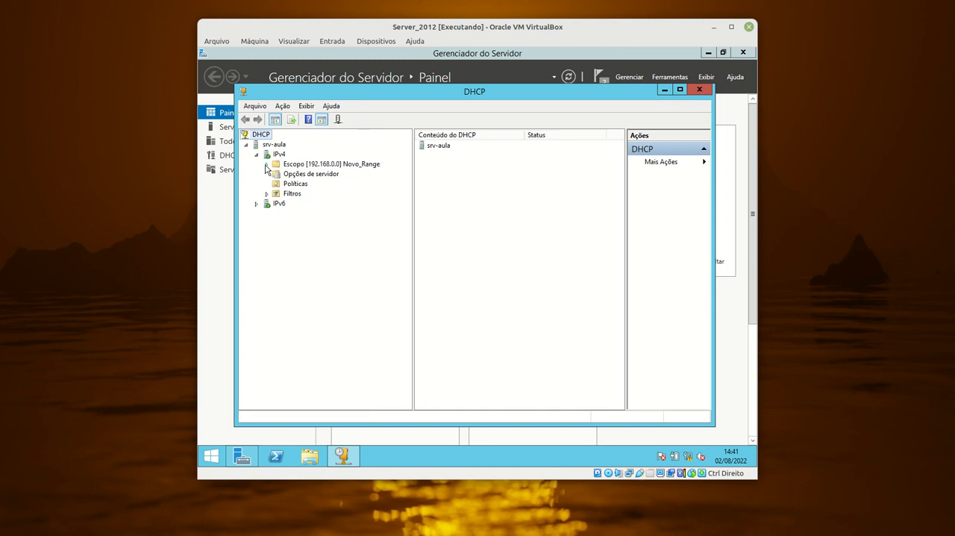
{"action": "left_click", "coordinate": [267, 164]}
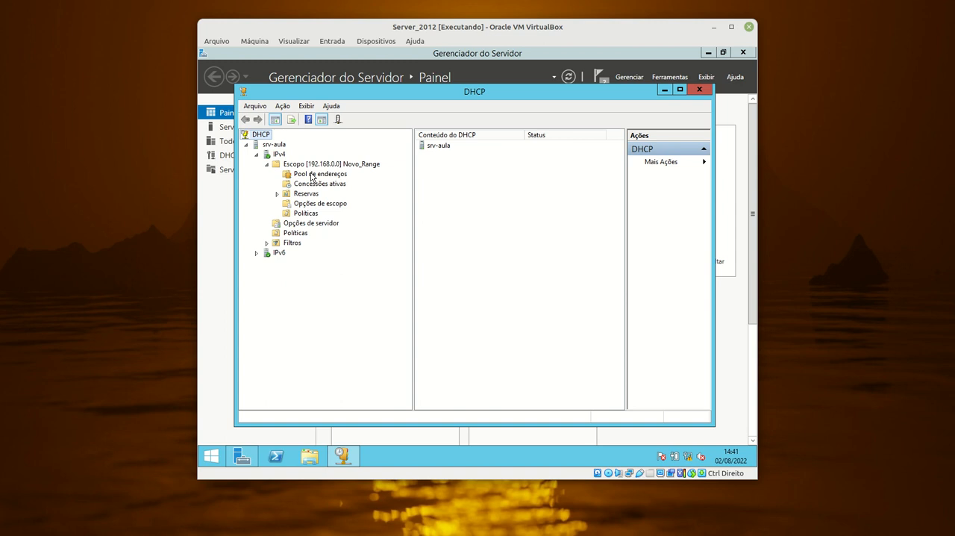
{"action": "left_click", "coordinate": [312, 176]}
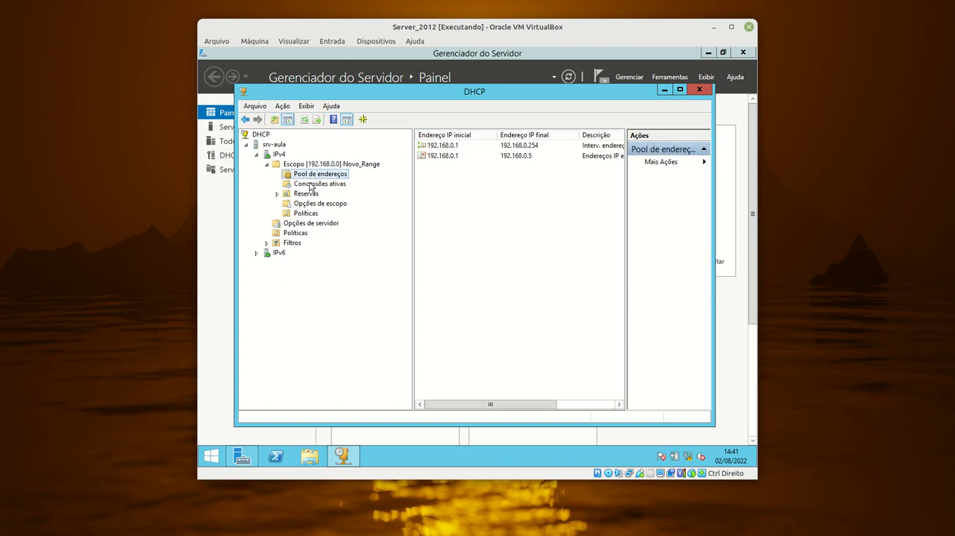
{"action": "left_click", "coordinate": [312, 187]}
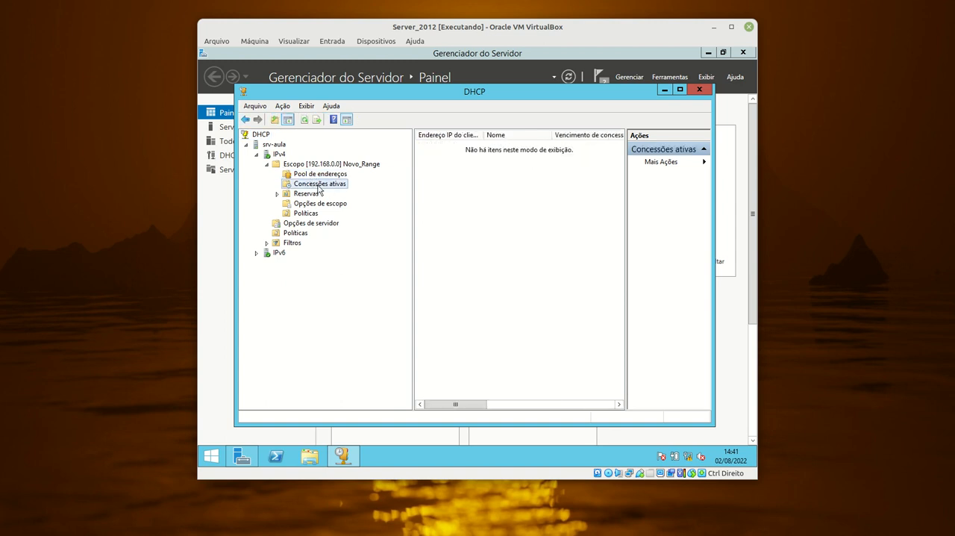
{"action": "left_click", "coordinate": [305, 196]}
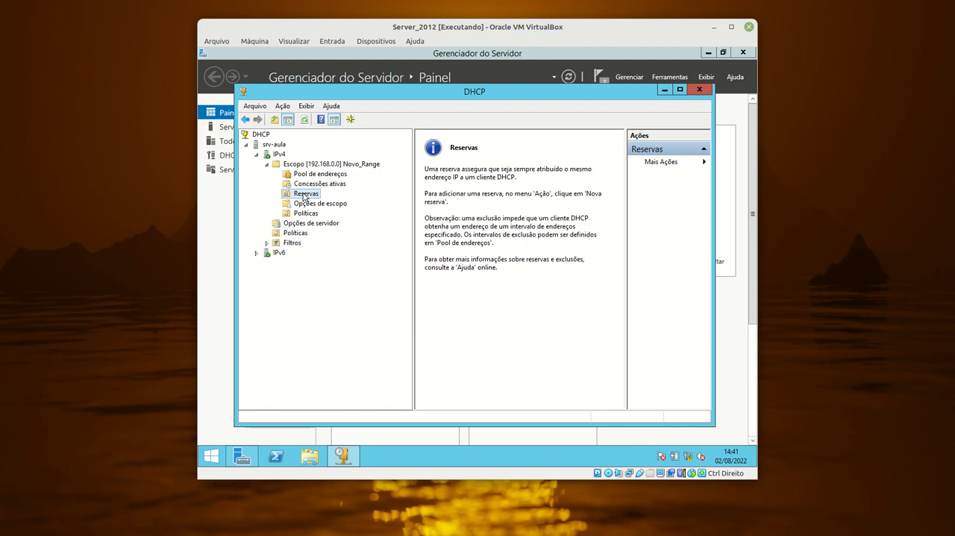
{"action": "left_click", "coordinate": [303, 203]}
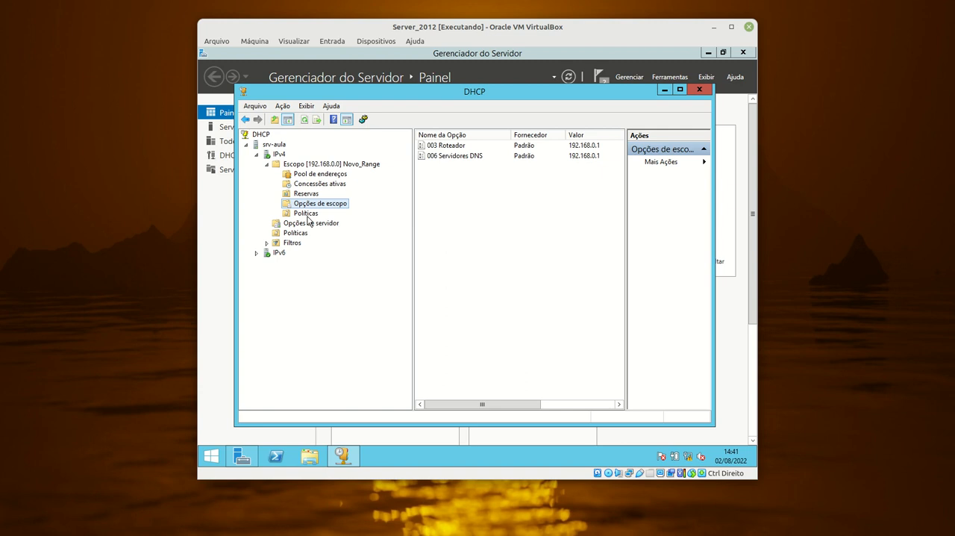
{"action": "left_click", "coordinate": [307, 218]}
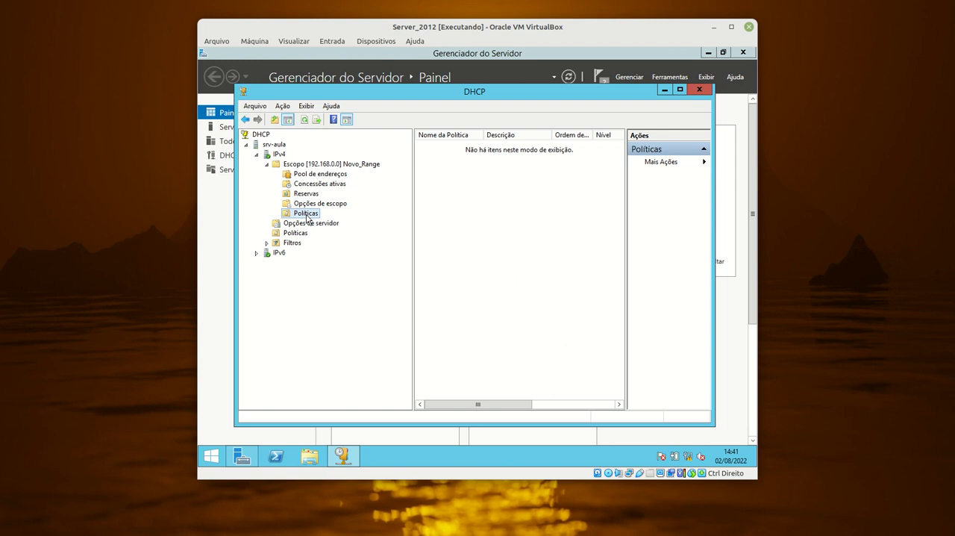
{"action": "left_click", "coordinate": [303, 176]}
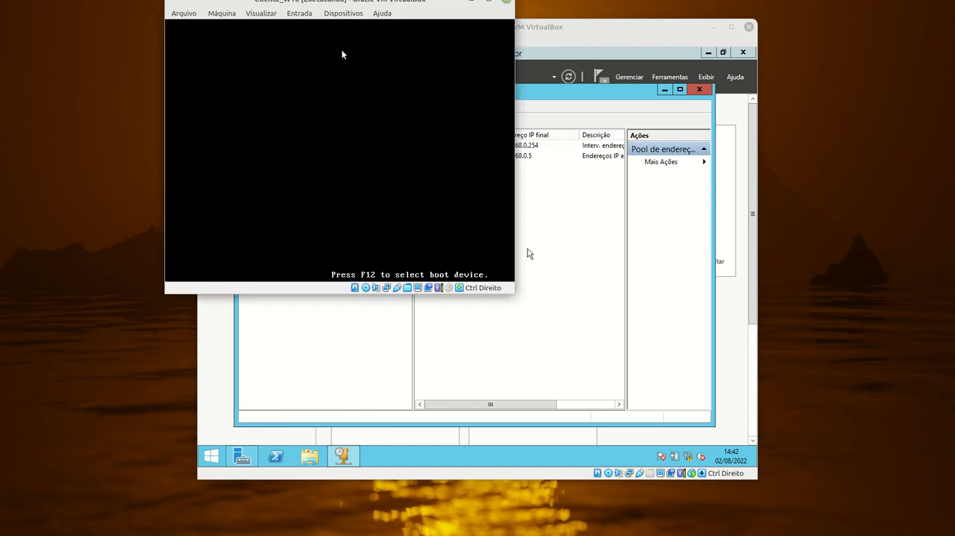
Move the Cliente_W10 window aside and open the Server_2012 virtual machine's network settings to check its adapter connection
{"action": "left_click_drag", "start_coordinate": [356, 6], "coordinate": [191, 90]}
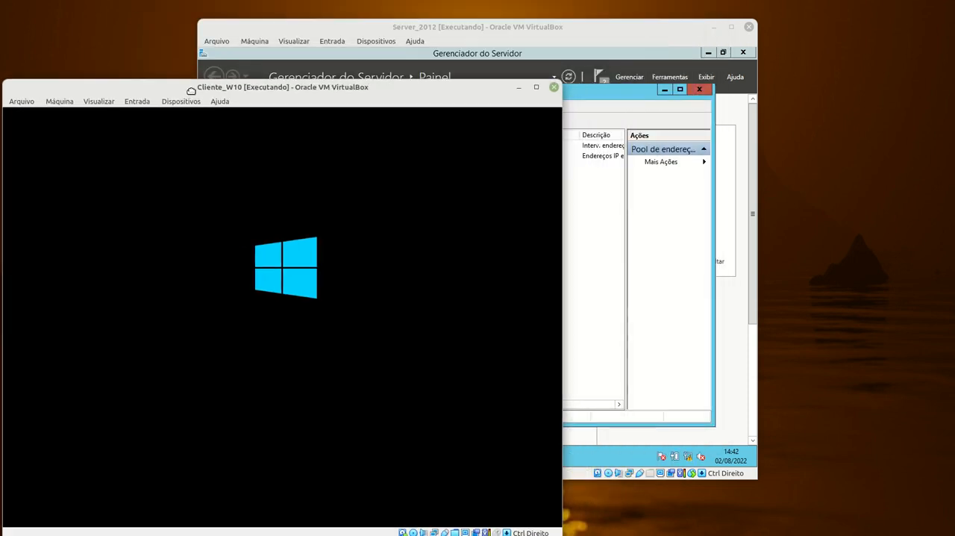
{"action": "left_click", "coordinate": [428, 30]}
{"action": "left_click", "coordinate": [371, 41]}
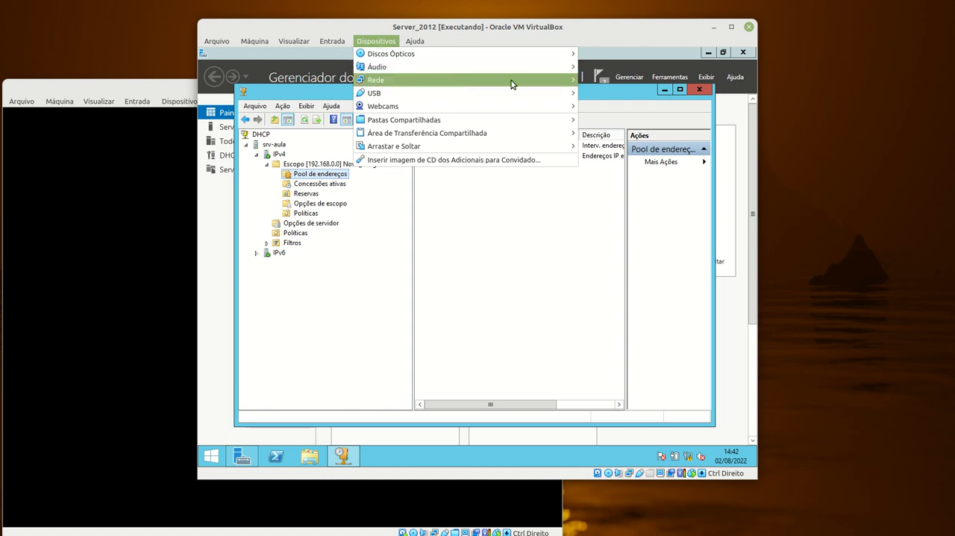
{"action": "mouse_move", "coordinate": [565, 86]}
{"action": "left_click", "coordinate": [625, 80]}
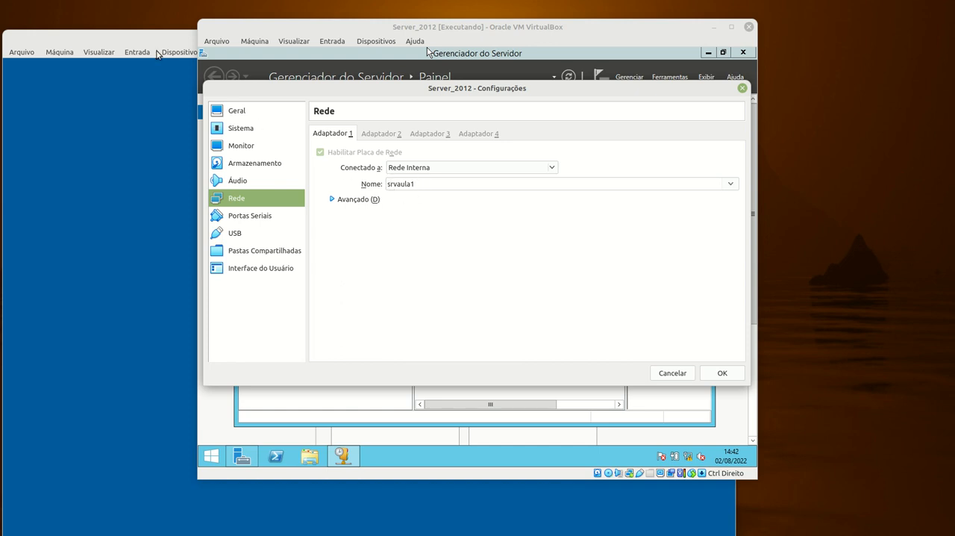
Switch to the Cliente_W10 virtual machine, check which network its adapter is attached to, and close the settings
{"action": "left_click", "coordinate": [155, 39]}
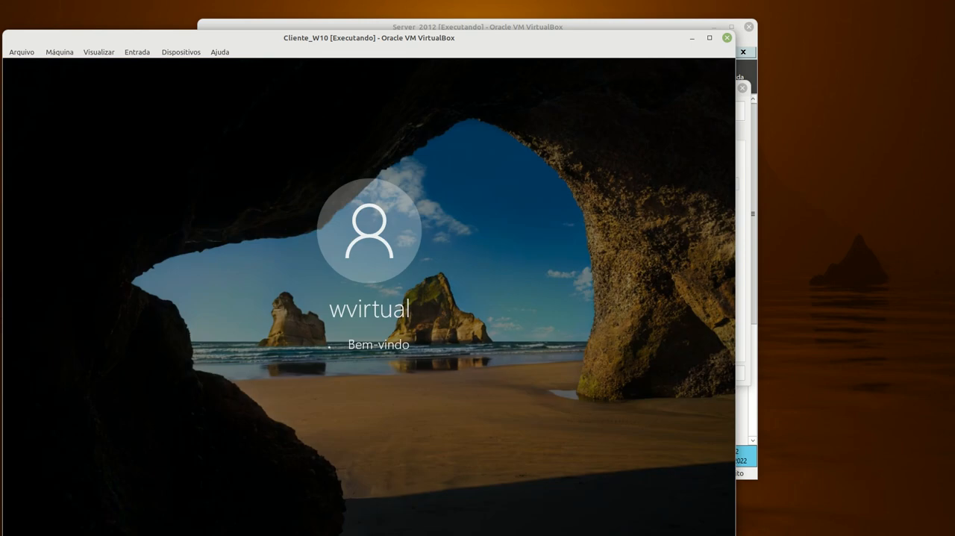
{"action": "left_click", "coordinate": [183, 53]}
{"action": "mouse_move", "coordinate": [310, 95]}
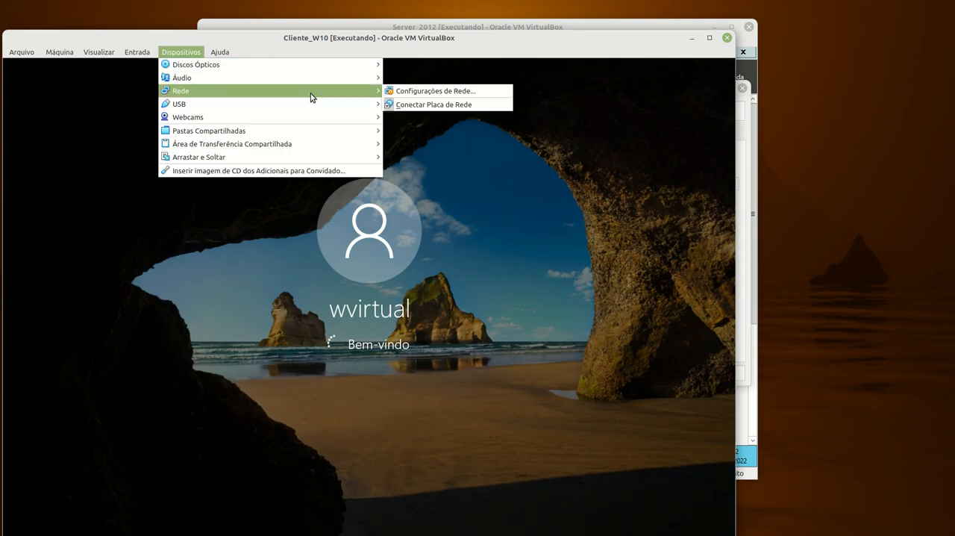
{"action": "left_click", "coordinate": [436, 97]}
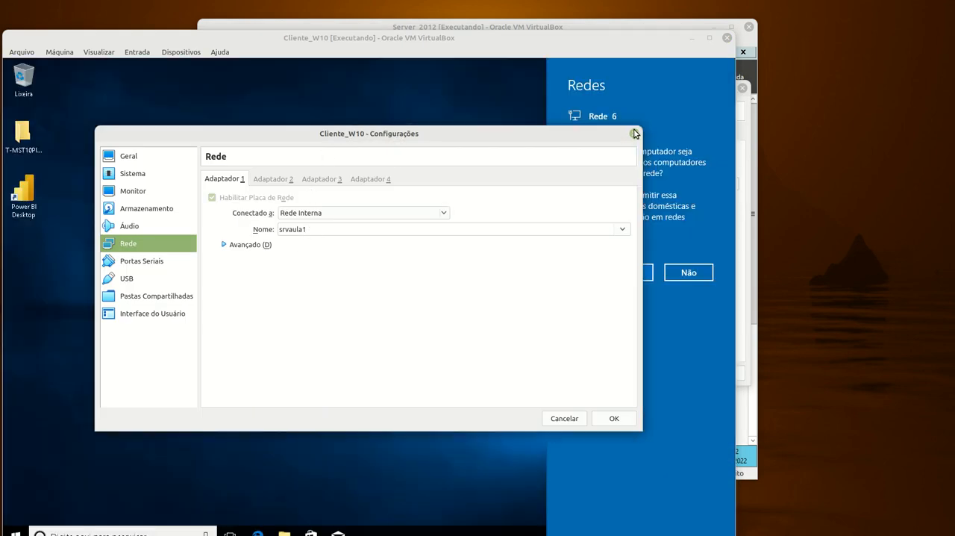
{"action": "left_click", "coordinate": [633, 133]}
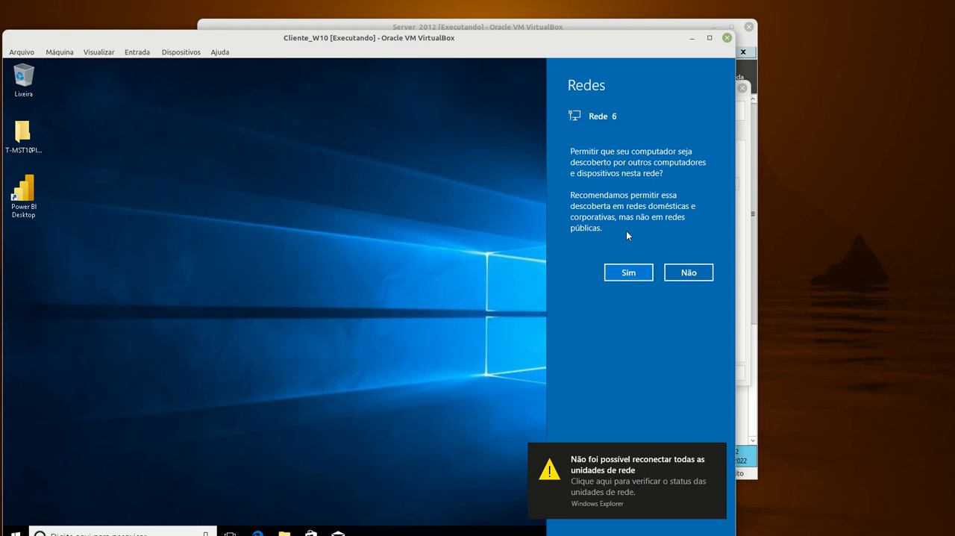
Allow network discovery on the Windows 10 client and open a Command Prompt there
{"action": "left_click", "coordinate": [629, 273]}
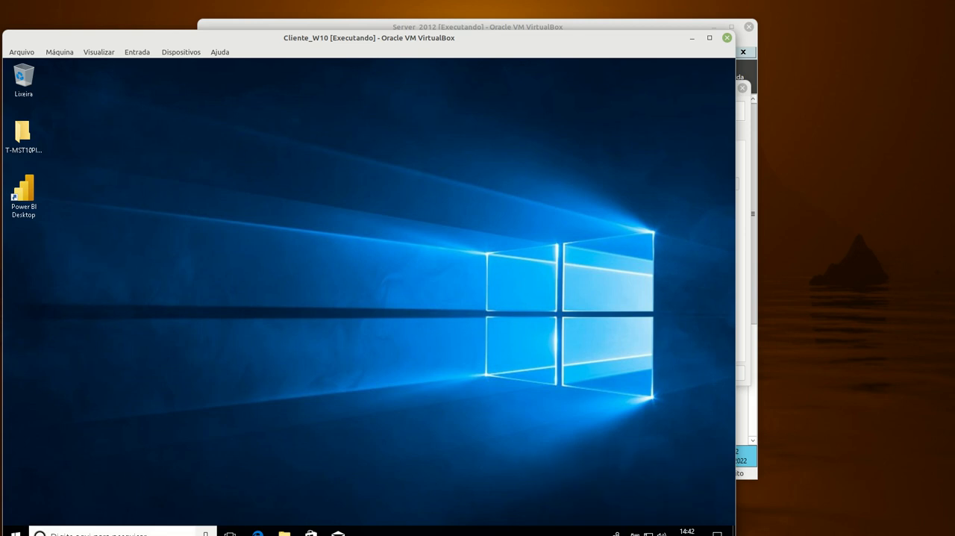
{"action": "left_click", "coordinate": [112, 533]}
{"action": "type", "text": "cm"}
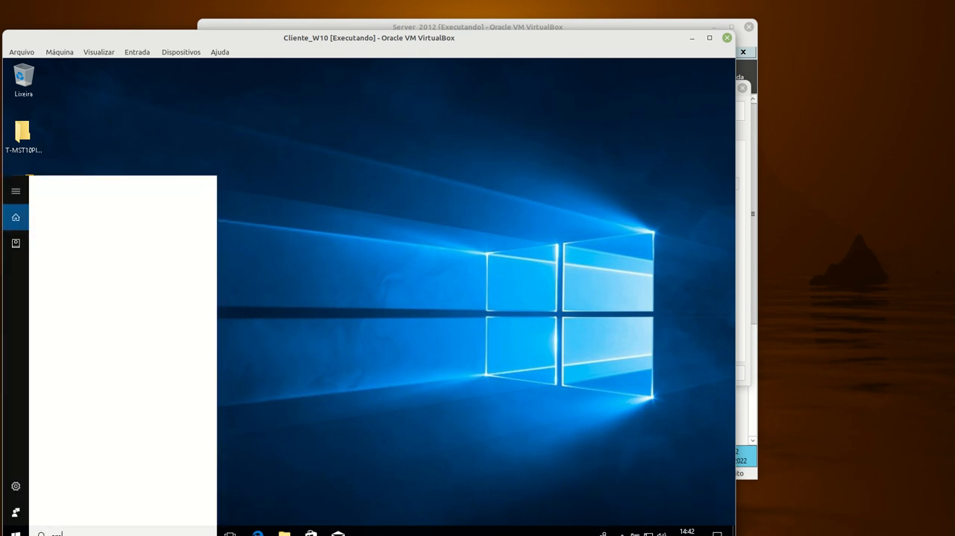
{"action": "type", "text": "d"}
{"action": "key", "text": "Return"}
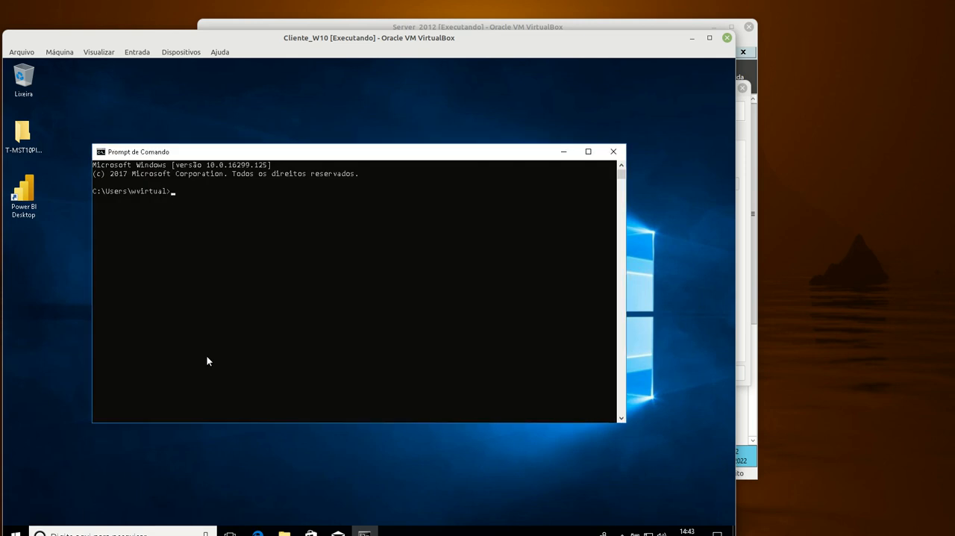
Run ipconfig on the Windows 10 client to check its IP configuration
{"action": "left_click", "coordinate": [213, 261]}
{"action": "type", "text": "ipconfig"}
{"action": "key", "text": "Return"}
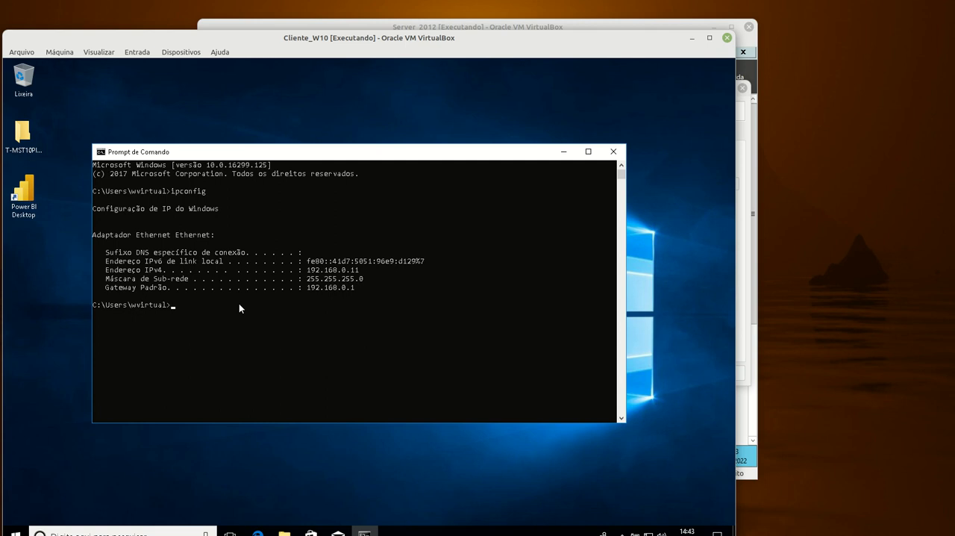
Request a renewed IP address on the Windows 10 client with ipconfig /renew
{"action": "type", "text": "ipconfit"}
{"action": "key", "text": "BackSpace"}
{"action": "type", "text": "g /renew"}
{"action": "key", "text": "Return"}
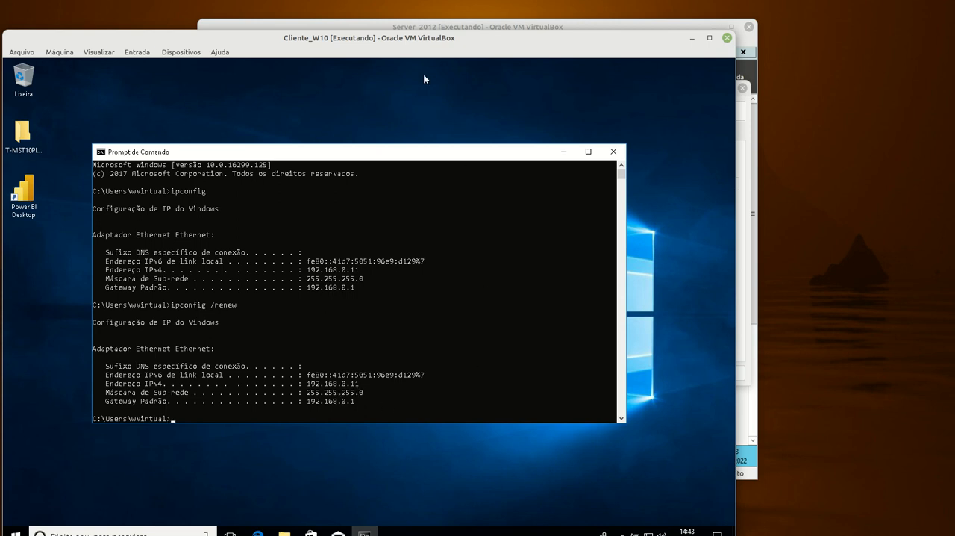
Switch back to Server_2012, close its network settings, and check the active leases of the Novo_Range scope
{"action": "left_click", "coordinate": [424, 28]}
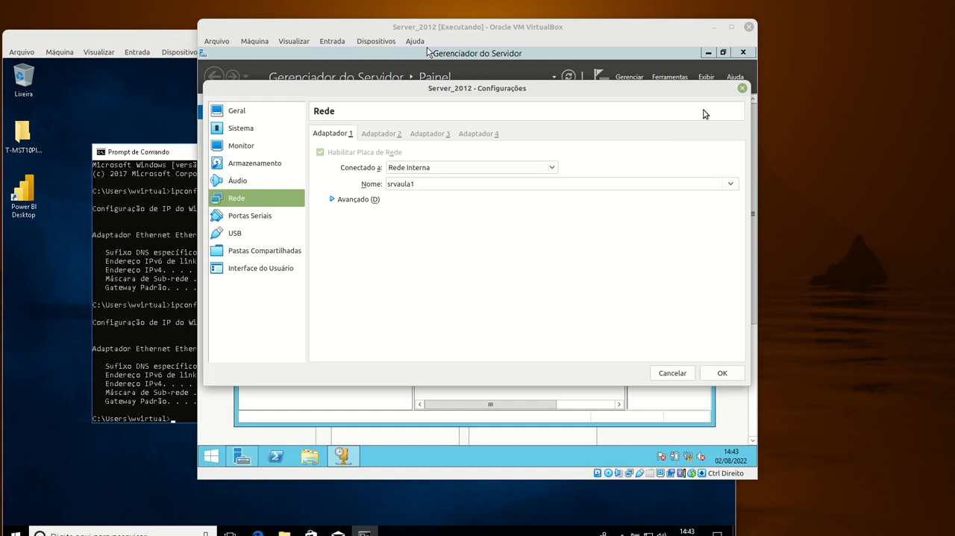
{"action": "left_click", "coordinate": [744, 90]}
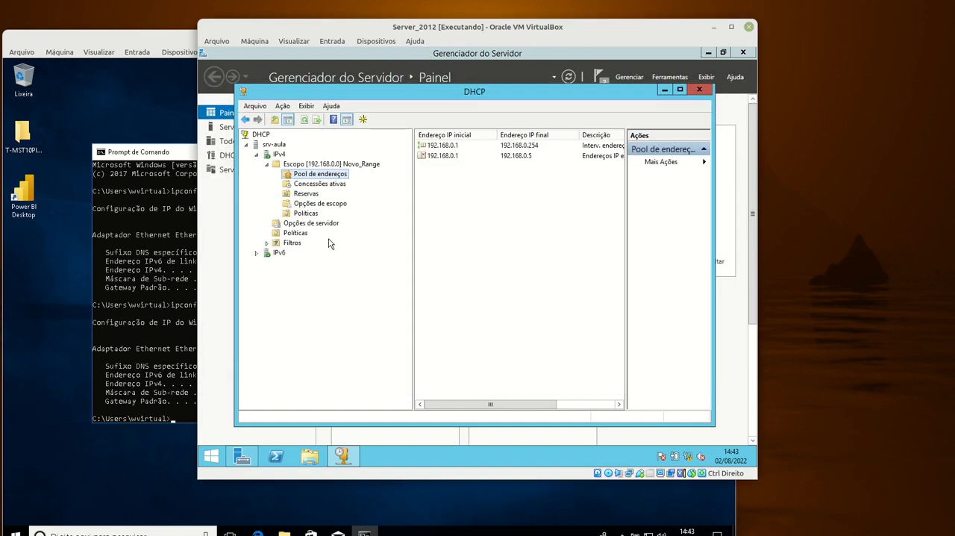
{"action": "left_click", "coordinate": [314, 183]}
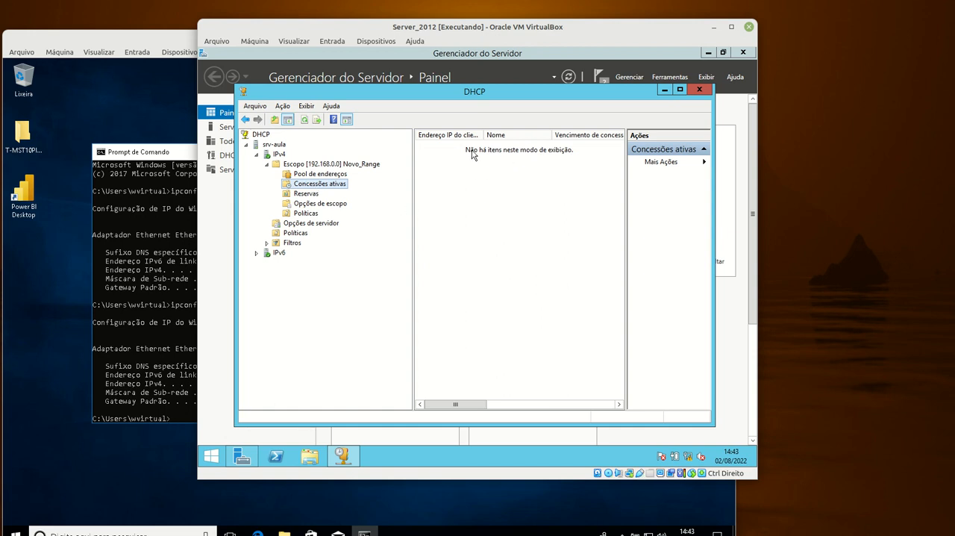
Return to the Cliente_W10 Command Prompt and release the client's IP address with ipconfig /release
{"action": "left_click", "coordinate": [177, 420]}
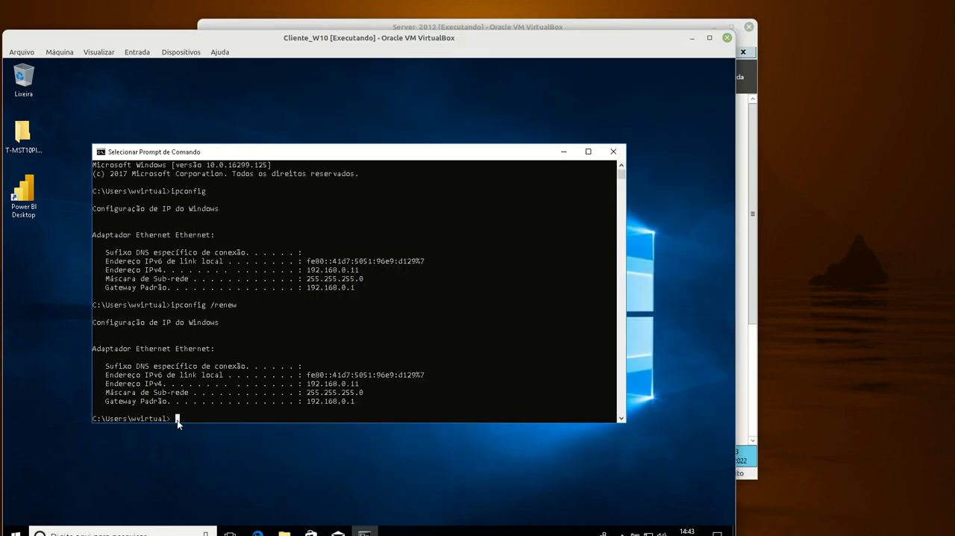
{"action": "type", "text": "ipconfig /release"}
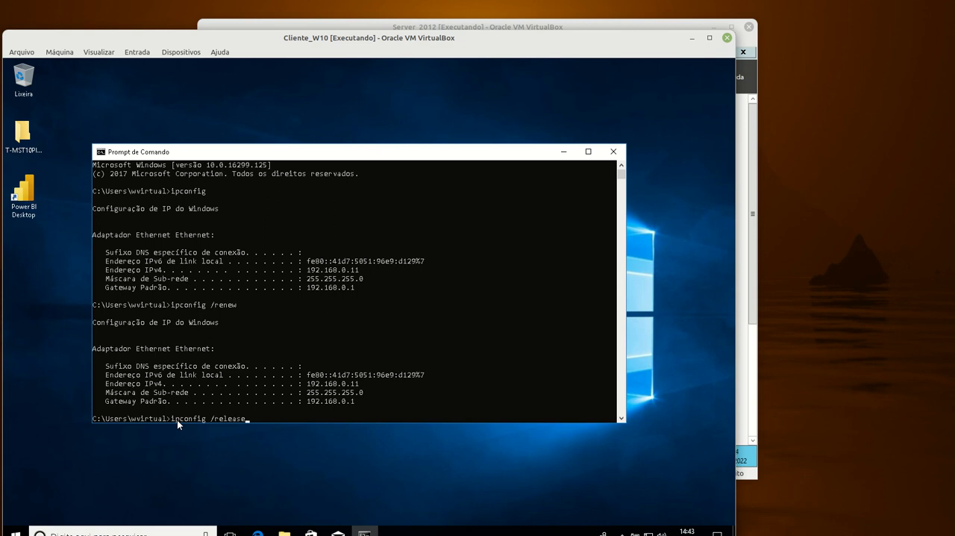
{"action": "key", "text": "Return"}
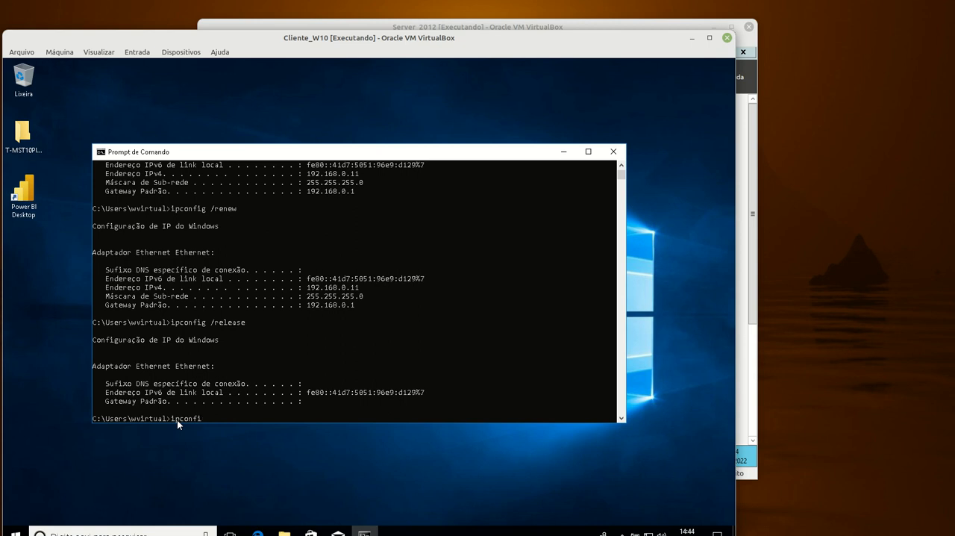
Request a new IP address for the Windows 10 client with ipconfig /renew
{"action": "type", "text": "ipconfig /rene"}
{"action": "type", "text": "w"}
{"action": "key", "text": "Return"}
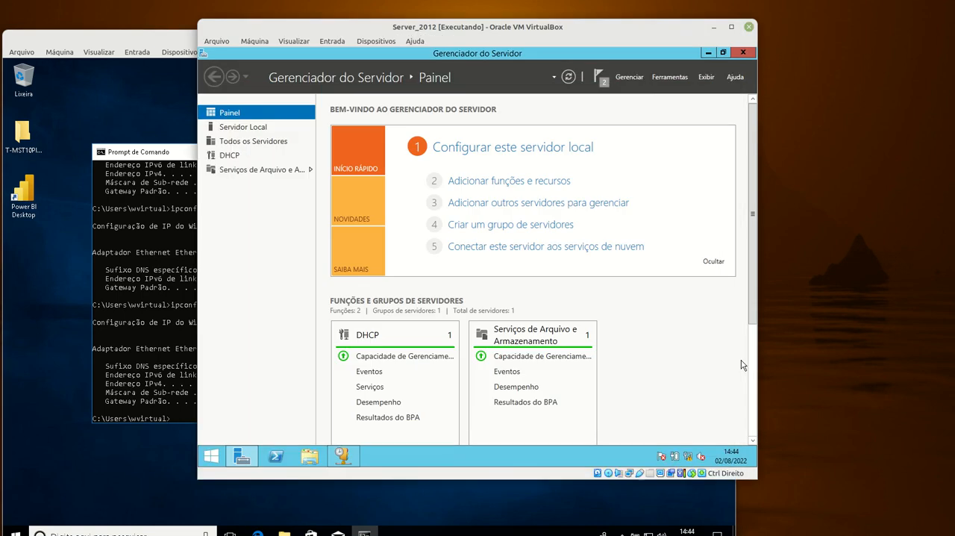
Switch to Server_2012, refresh the Novo_Range active leases in the DHCP console, and widen the list to examine the client's lease
{"action": "left_click", "coordinate": [743, 364]}
{"action": "left_click", "coordinate": [343, 456]}
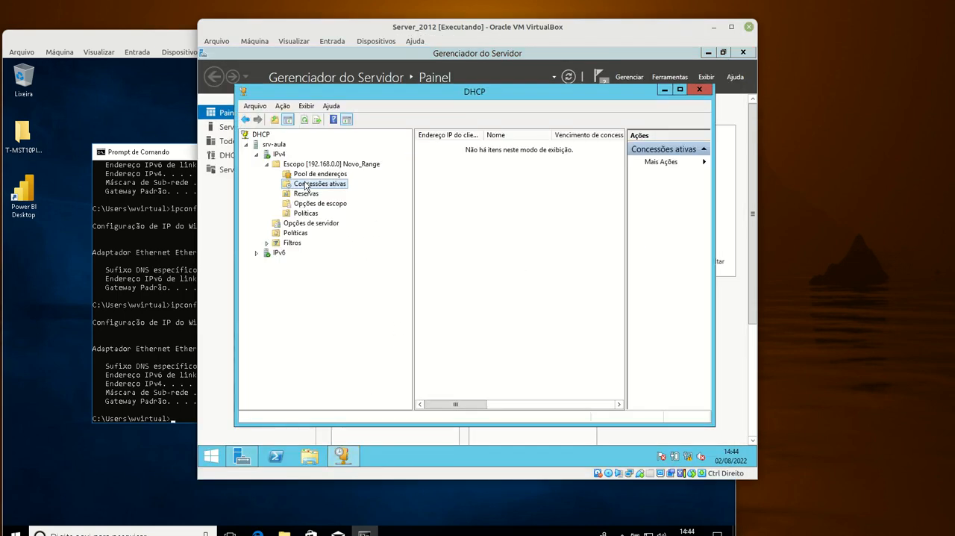
{"action": "left_click", "coordinate": [304, 120]}
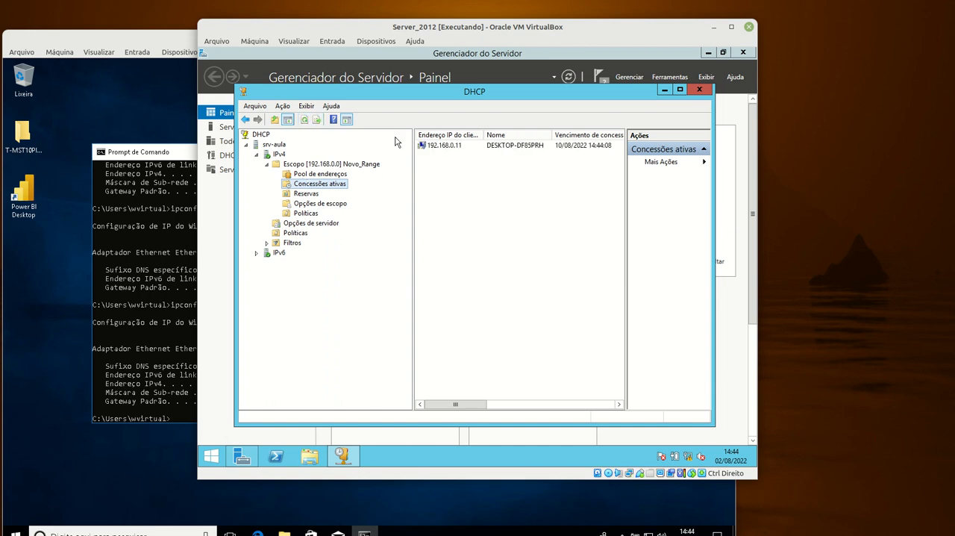
{"action": "left_click", "coordinate": [440, 147]}
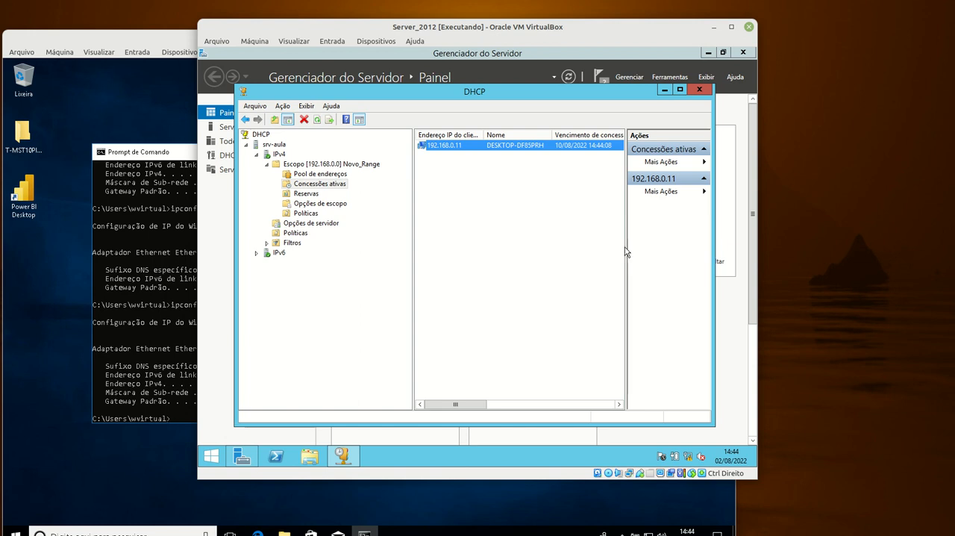
{"action": "left_click_drag", "start_coordinate": [626, 249], "coordinate": [657, 249]}
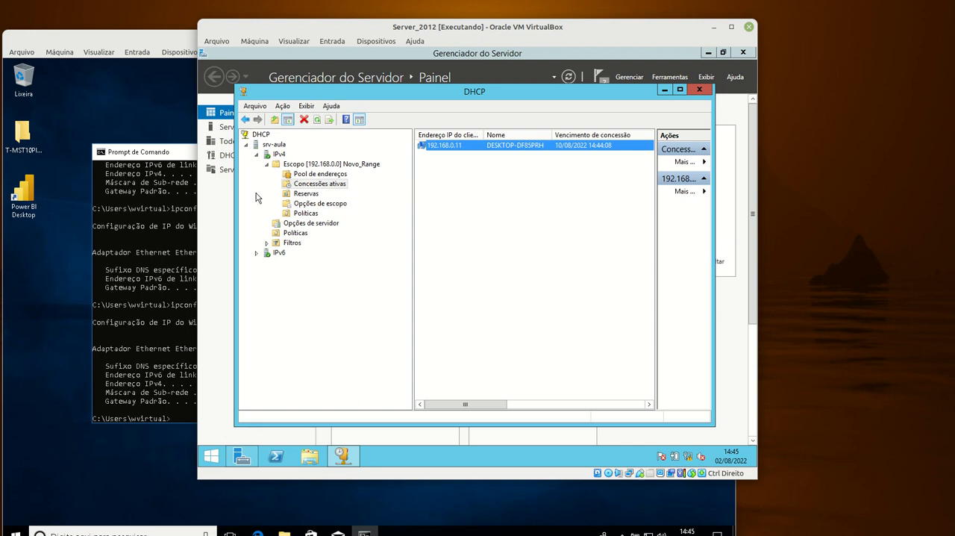
Convert the active lease for 192.168.0.11 into a reservation in the Novo_Range scope
{"action": "left_click", "coordinate": [301, 195]}
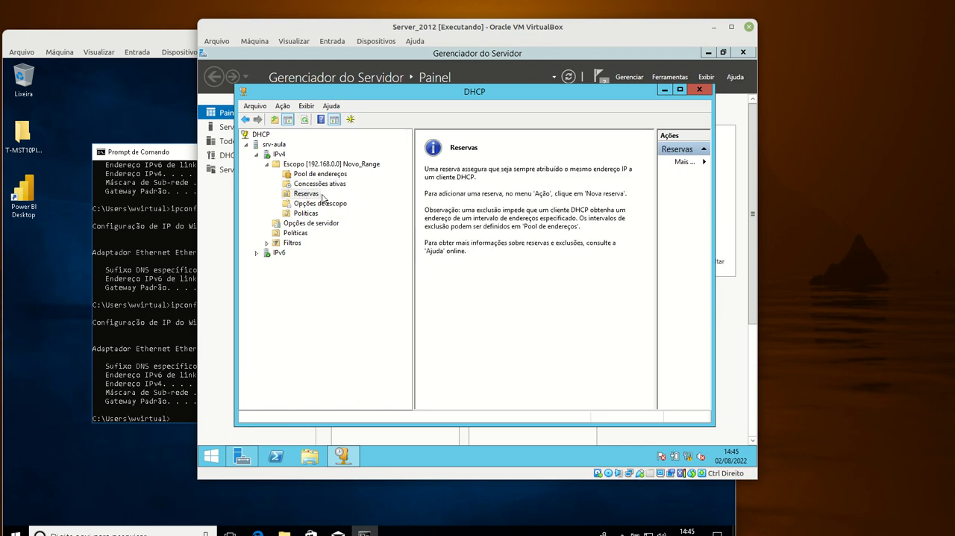
{"action": "left_click", "coordinate": [301, 184]}
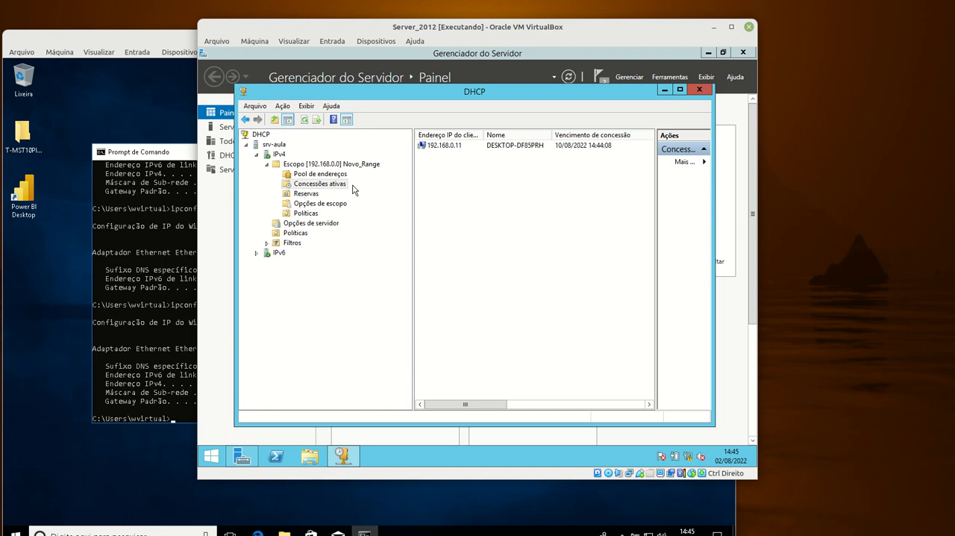
{"action": "right_click", "coordinate": [451, 147]}
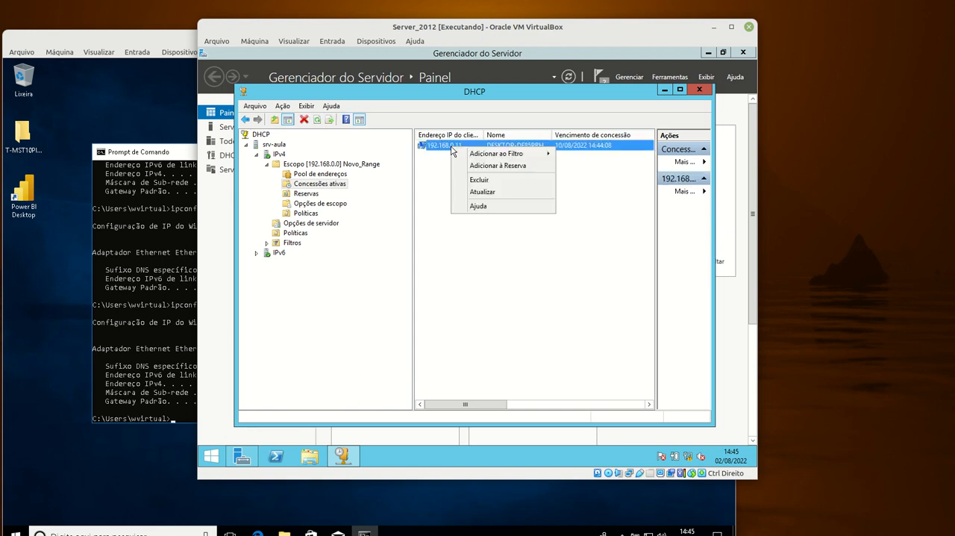
{"action": "left_click", "coordinate": [491, 166]}
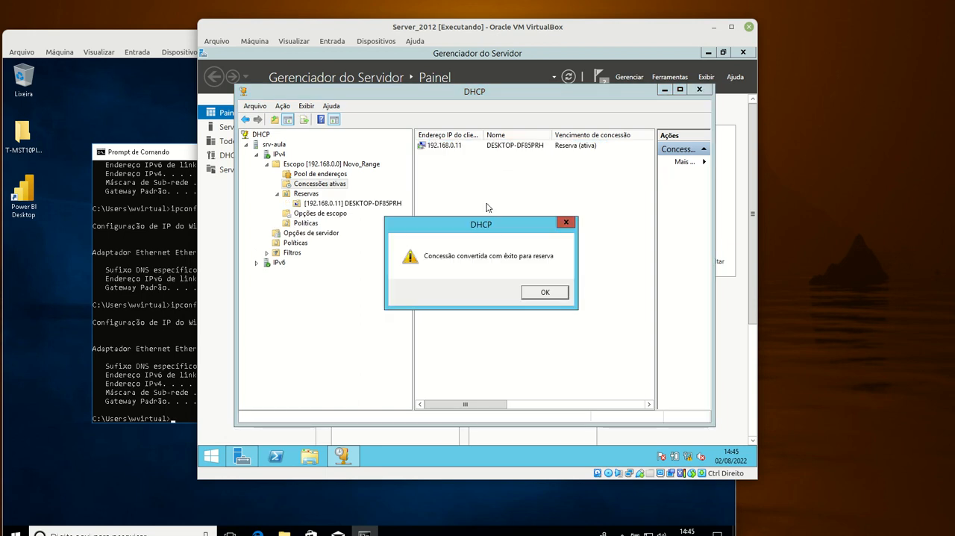
{"action": "left_click", "coordinate": [539, 296]}
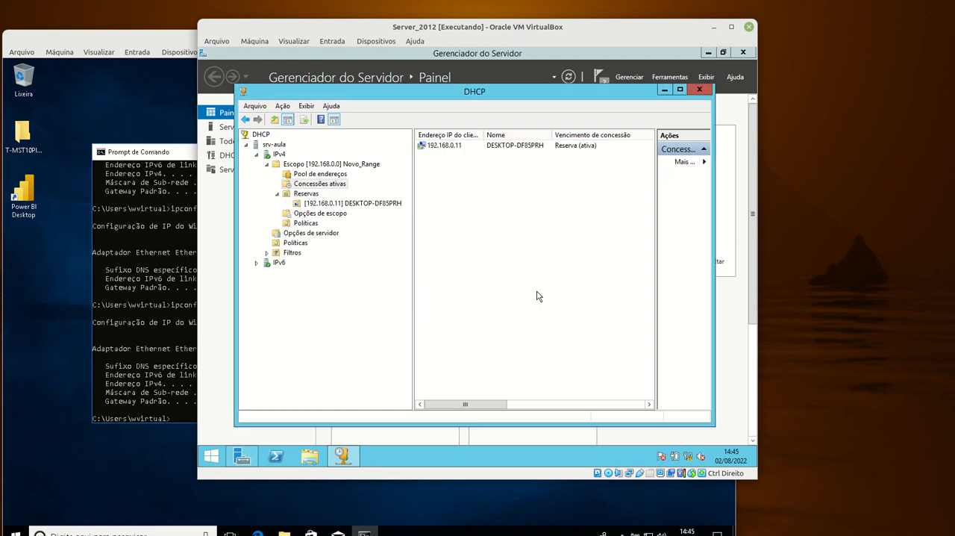
Examine the options and general properties of the 192.168.0.11 reservation, including its MAC address
{"action": "left_click", "coordinate": [307, 194]}
{"action": "left_click", "coordinate": [319, 204]}
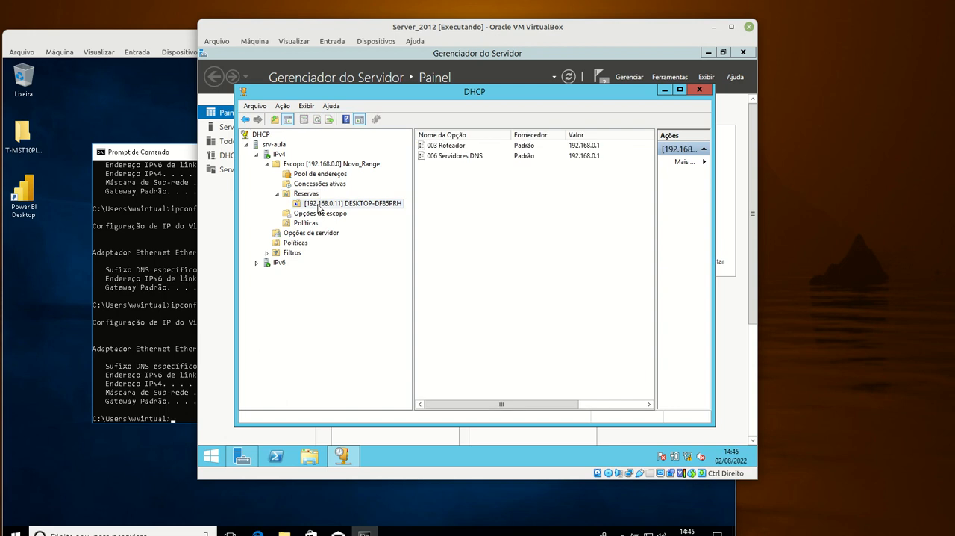
{"action": "right_click", "coordinate": [318, 206]}
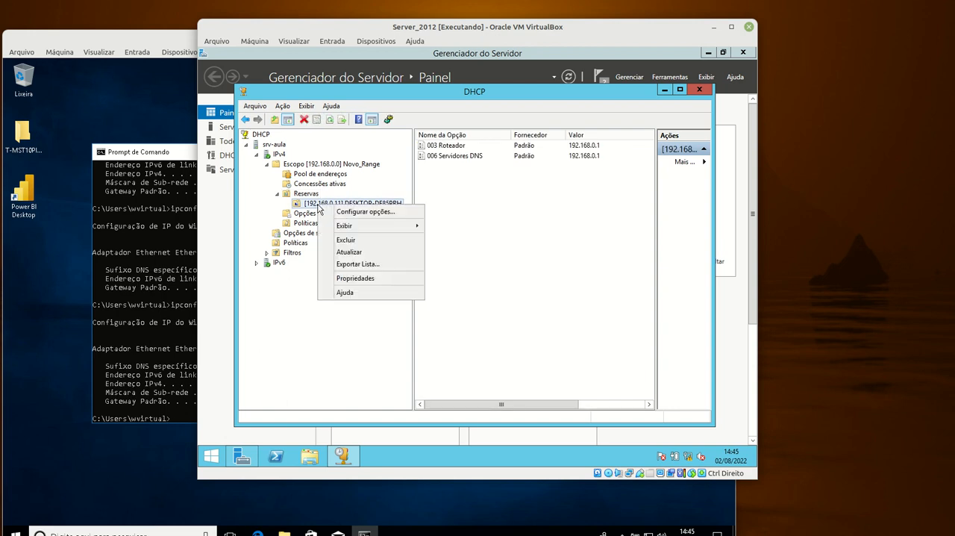
{"action": "left_click", "coordinate": [351, 283]}
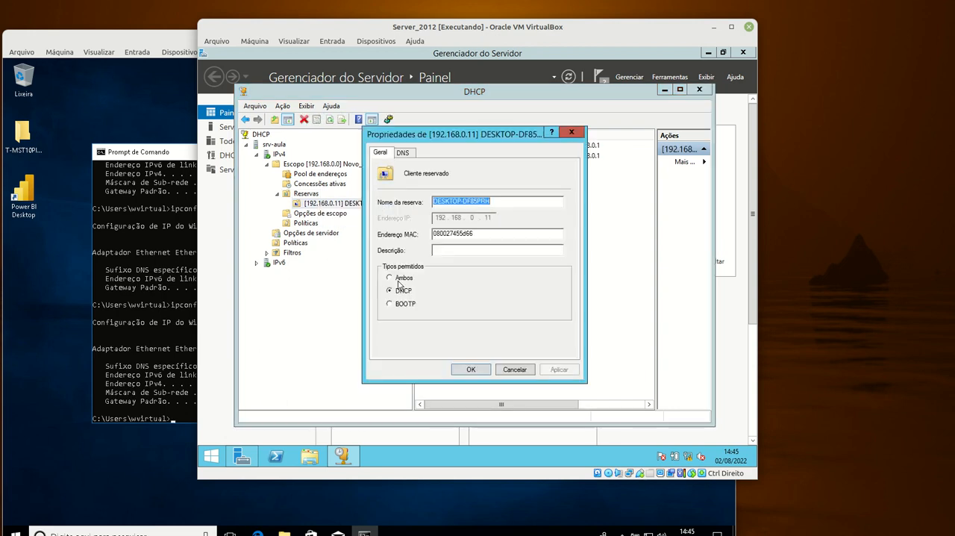
{"action": "double_click", "coordinate": [481, 233]}
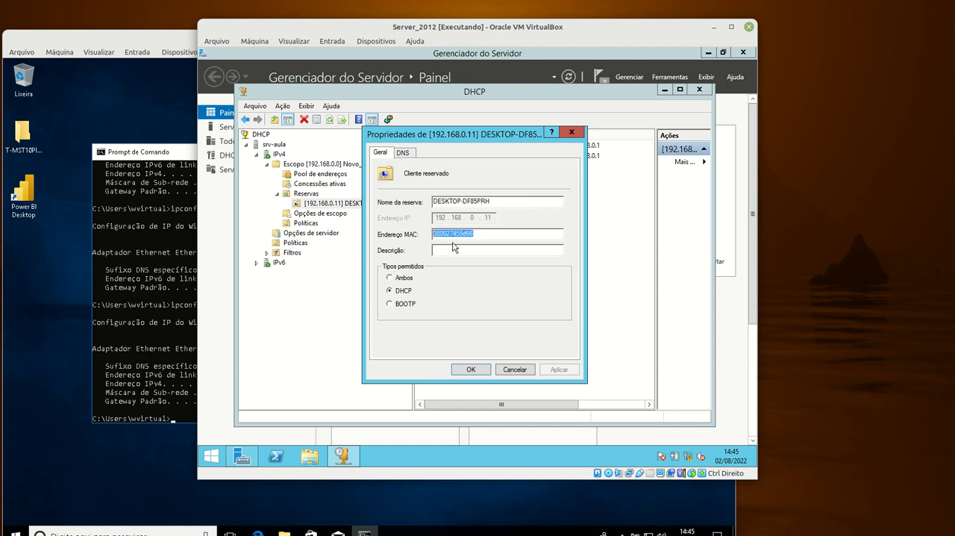
{"action": "left_click", "coordinate": [471, 369]}
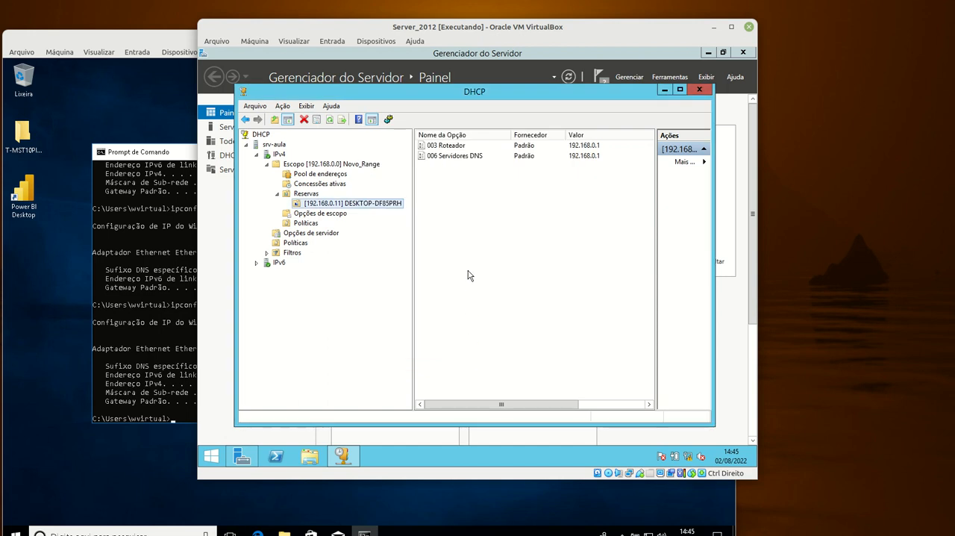
Examine the allow and deny filter options for the 192.168.0.11 active lease and close the DHCP console
{"action": "left_click", "coordinate": [309, 184]}
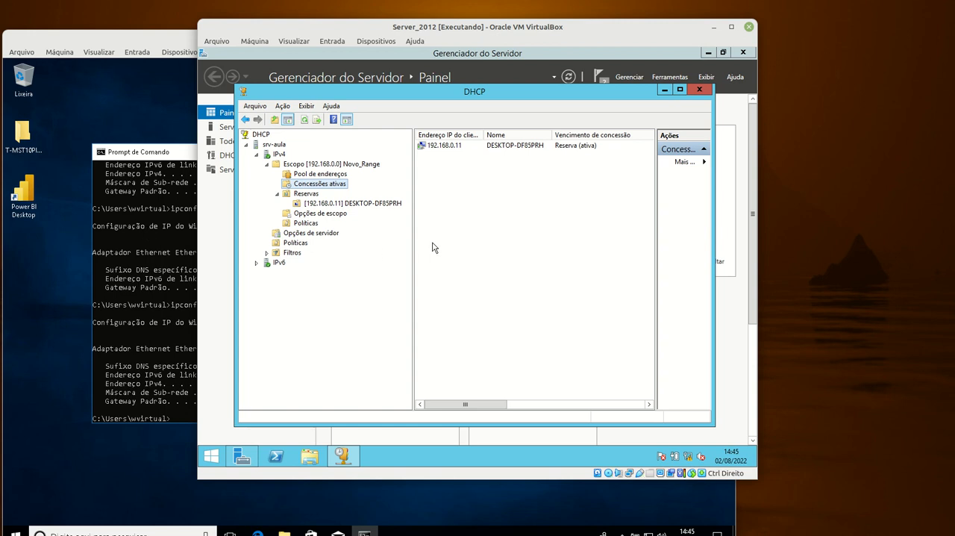
{"action": "right_click", "coordinate": [438, 148]}
{"action": "mouse_move", "coordinate": [480, 154]}
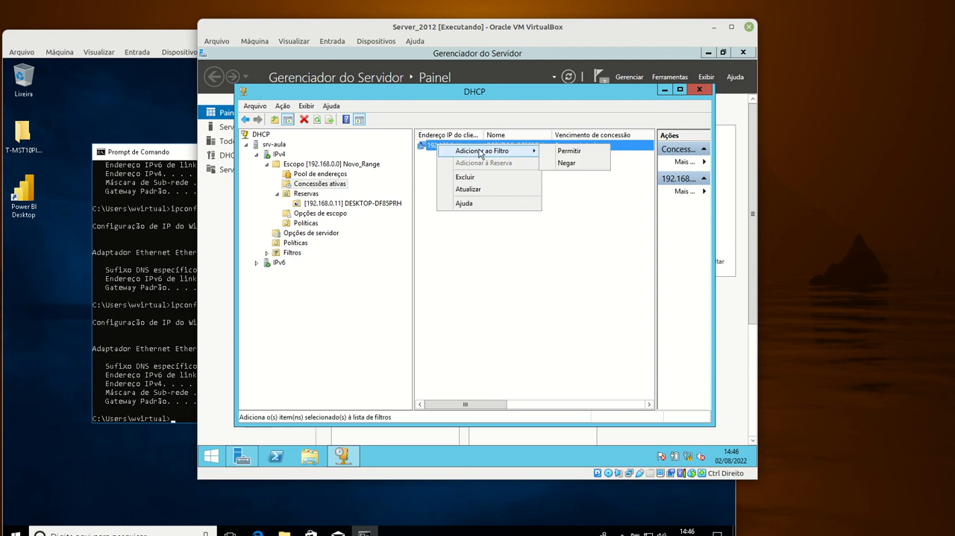
{"action": "left_click", "coordinate": [565, 166]}
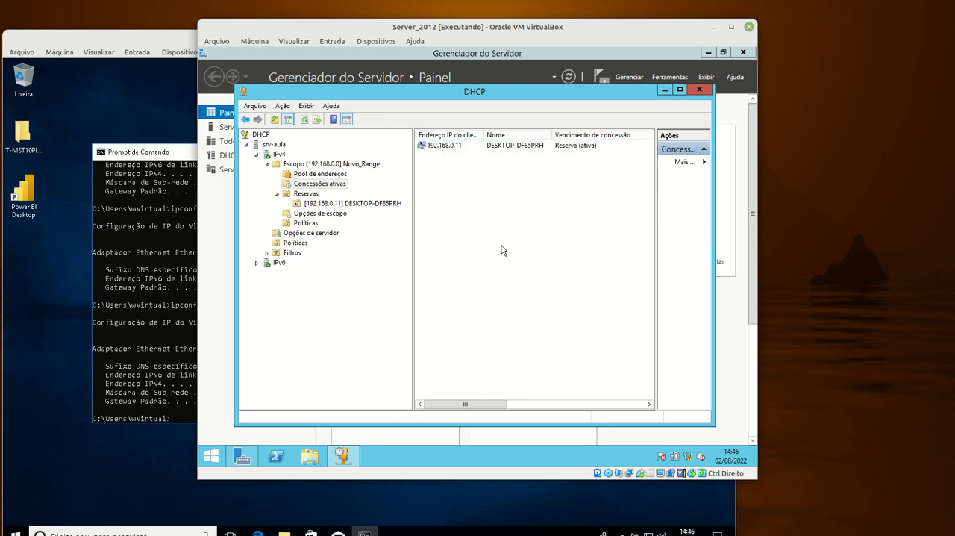
{"action": "left_click", "coordinate": [702, 91]}
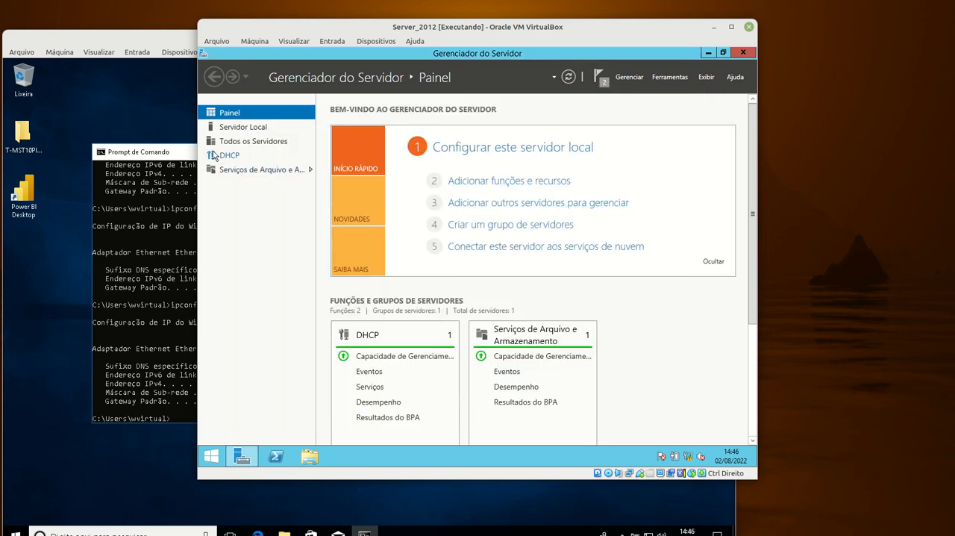